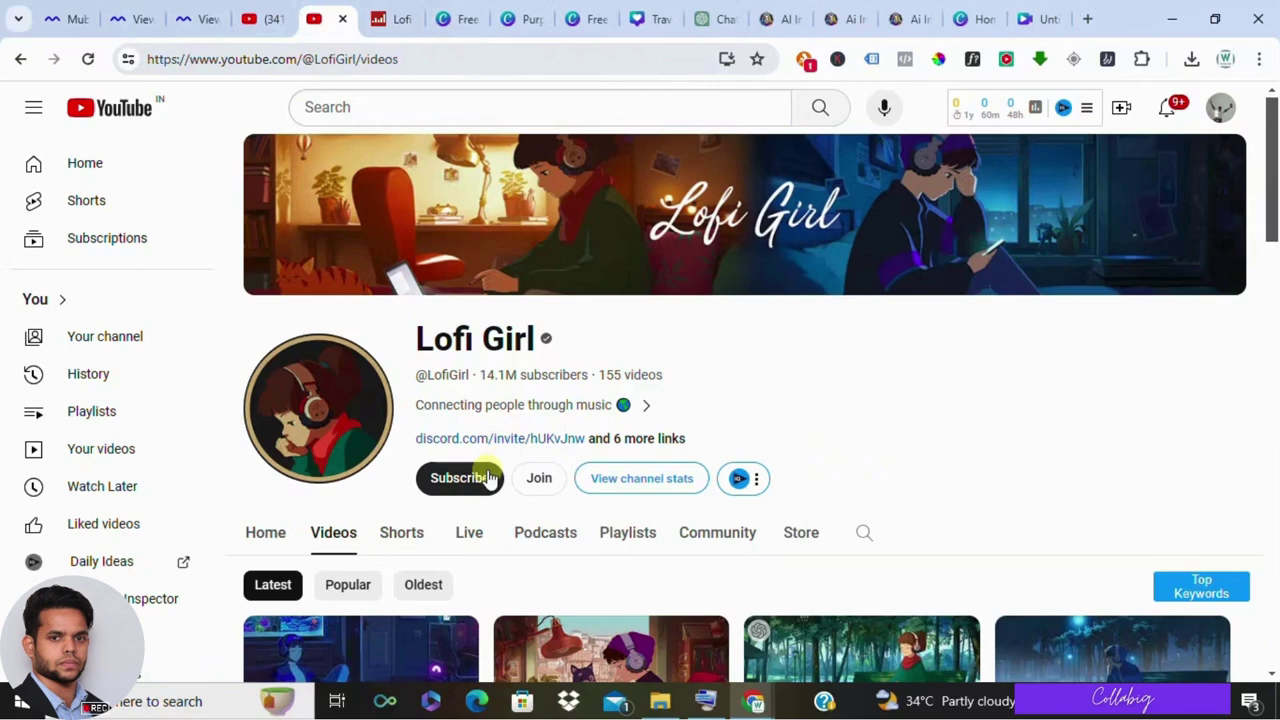
Scroll the current statistics page and highlight one of its figures
{"action": "scroll", "coordinate": [723, 400], "scroll_direction": "down", "scroll_amount": 3}
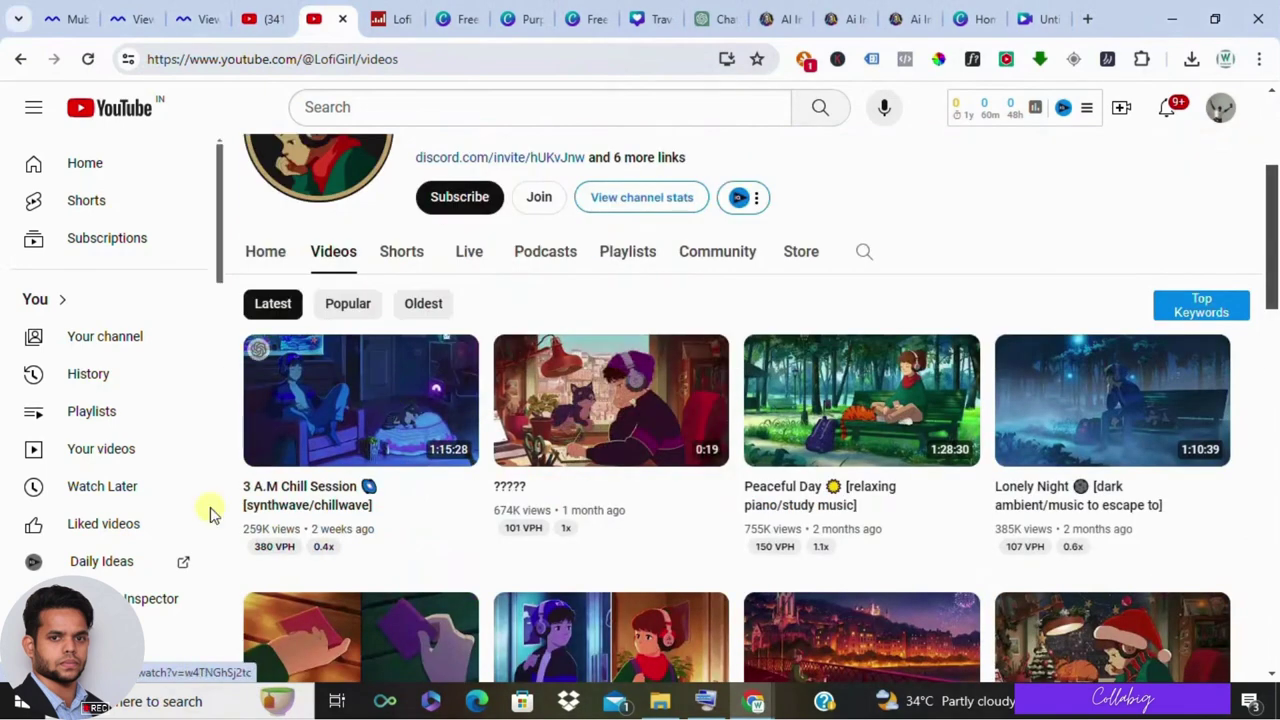
{"action": "scroll", "coordinate": [969, 521], "scroll_direction": "down", "scroll_amount": 2}
{"action": "scroll", "coordinate": [623, 486], "scroll_direction": "up", "scroll_amount": 4}
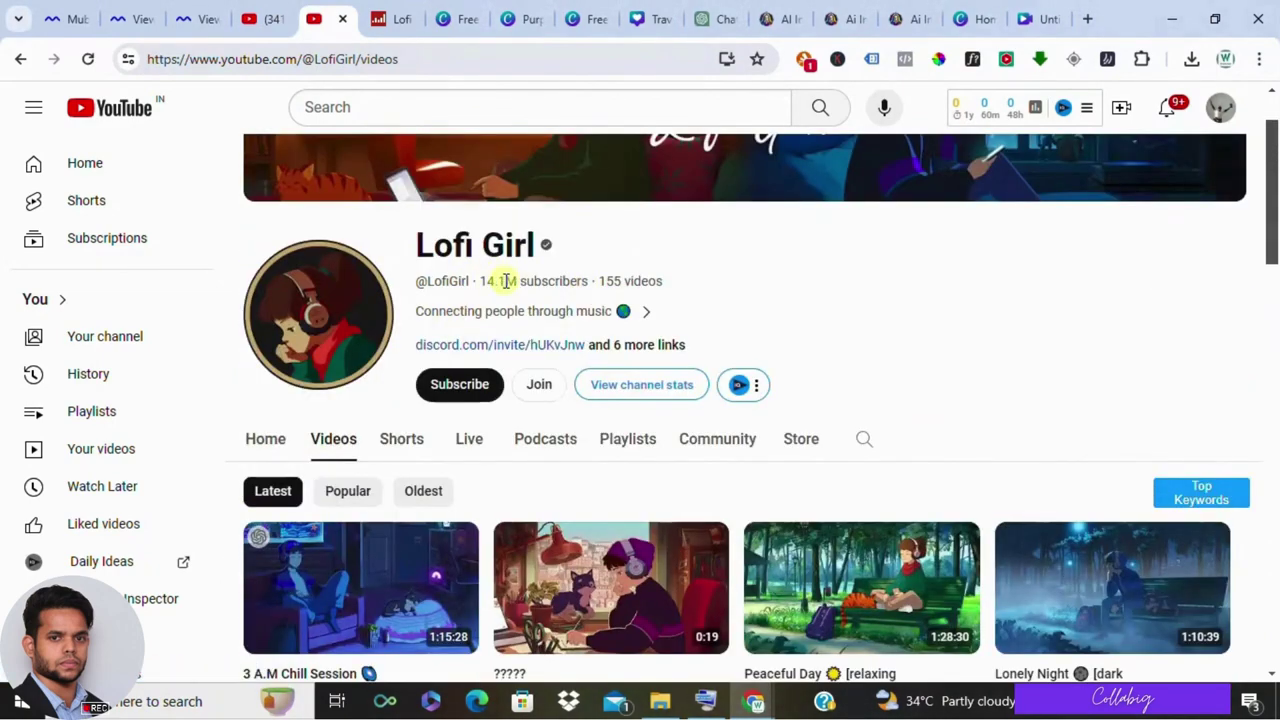
{"action": "left_click_drag", "start_coordinate": [505, 281], "coordinate": [588, 281]}
{"action": "scroll", "coordinate": [503, 277], "scroll_direction": "down", "scroll_amount": 6}
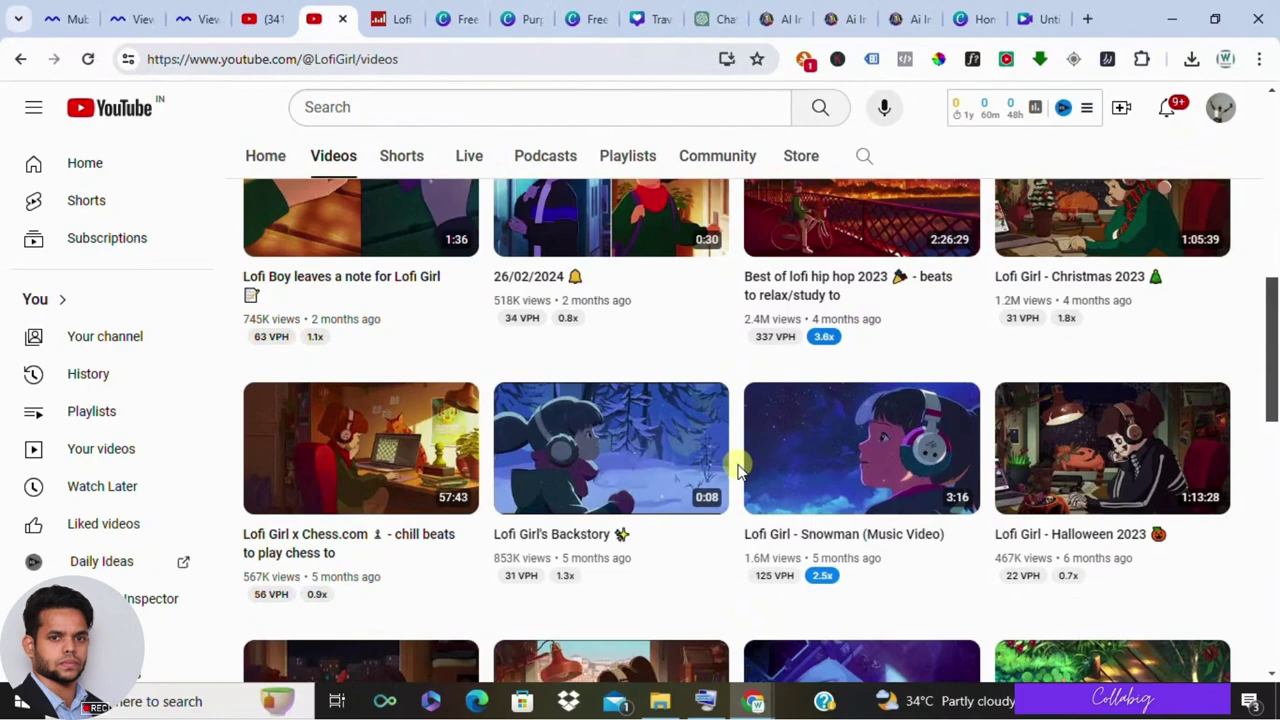
{"action": "scroll", "coordinate": [737, 471], "scroll_direction": "up", "scroll_amount": 8}
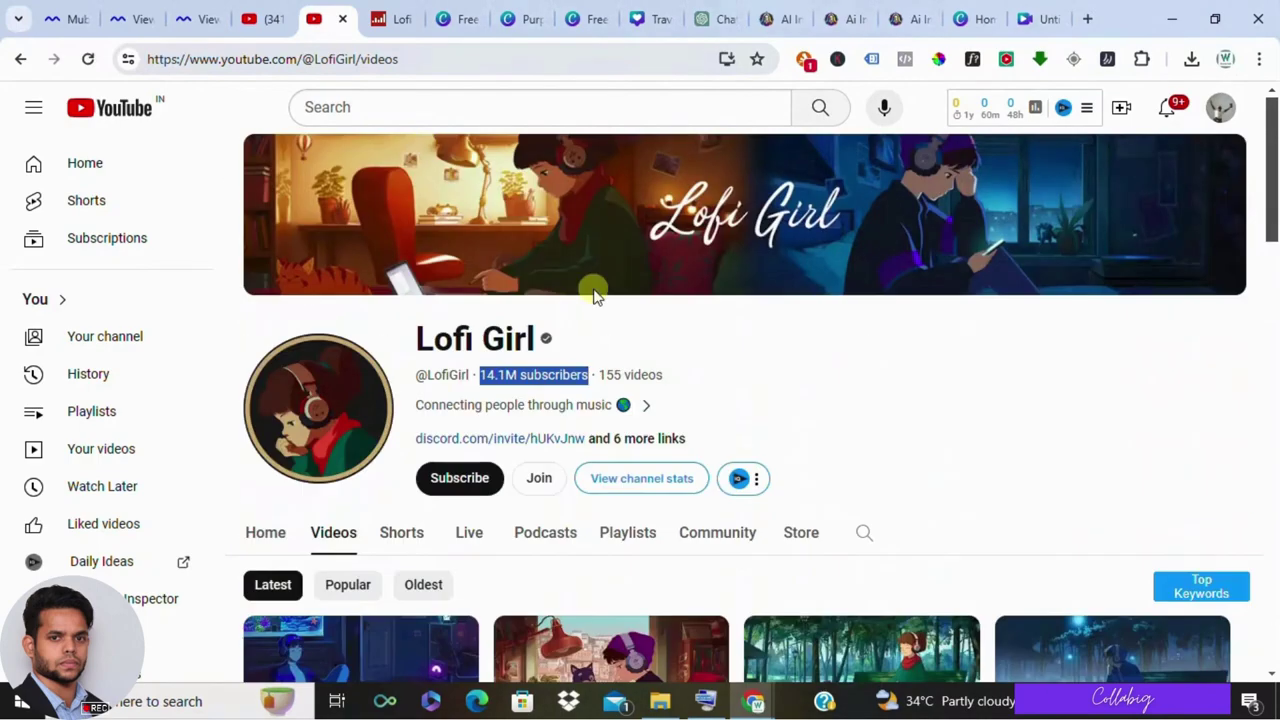
Open Lofi Girl's Social Blade page and highlight its rank and estimated monthly earnings
{"action": "left_click", "coordinate": [385, 18]}
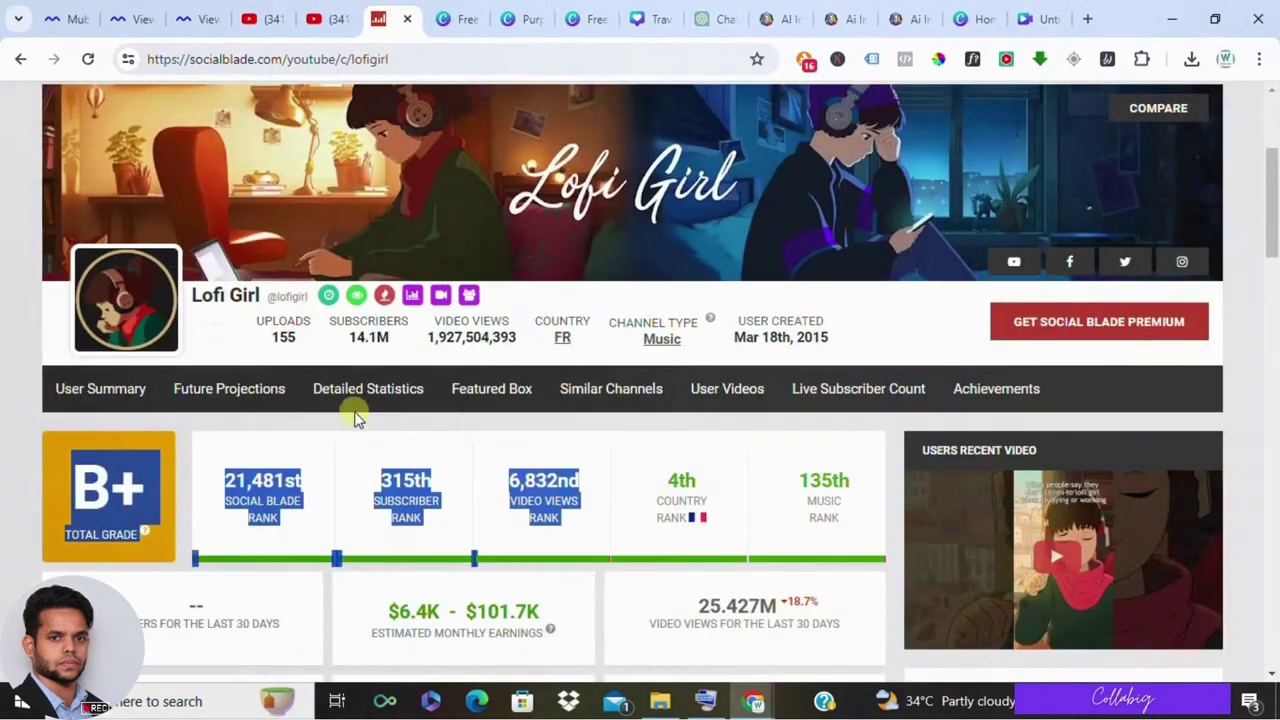
{"action": "scroll", "coordinate": [362, 465], "scroll_direction": "down", "scroll_amount": 2}
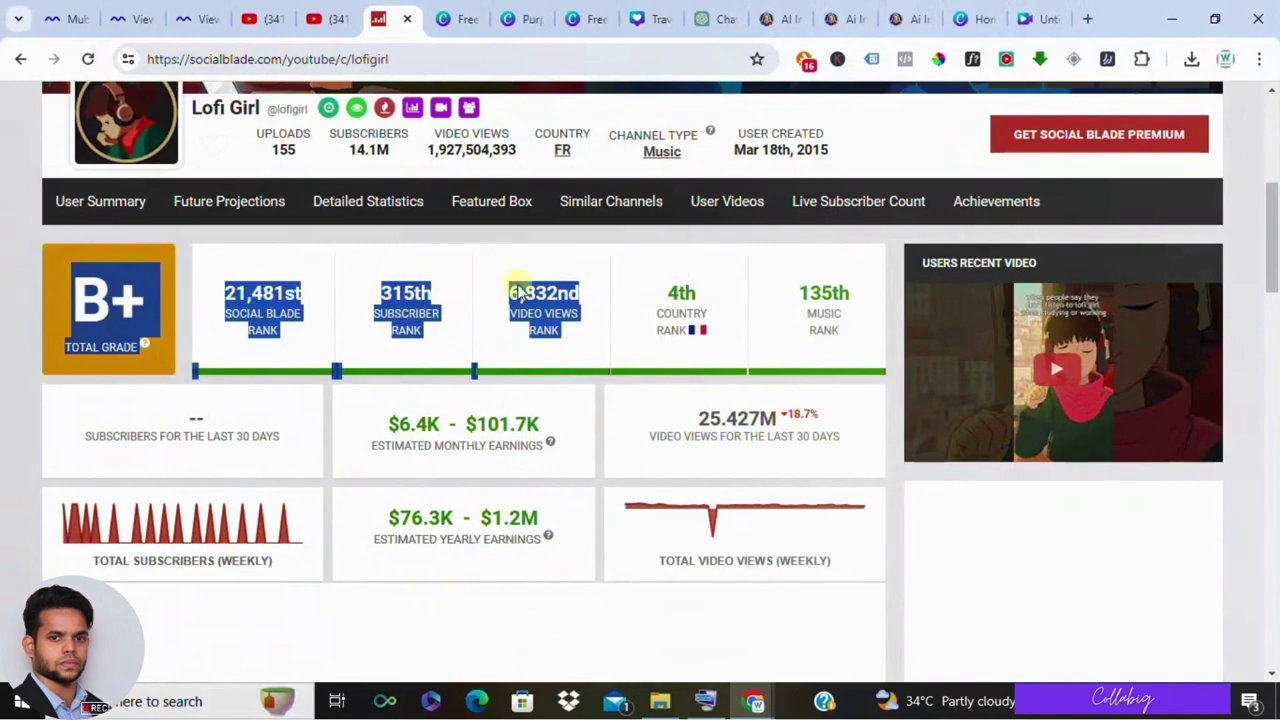
{"action": "left_click", "coordinate": [375, 432]}
{"action": "left_click_drag", "start_coordinate": [375, 429], "coordinate": [591, 429]}
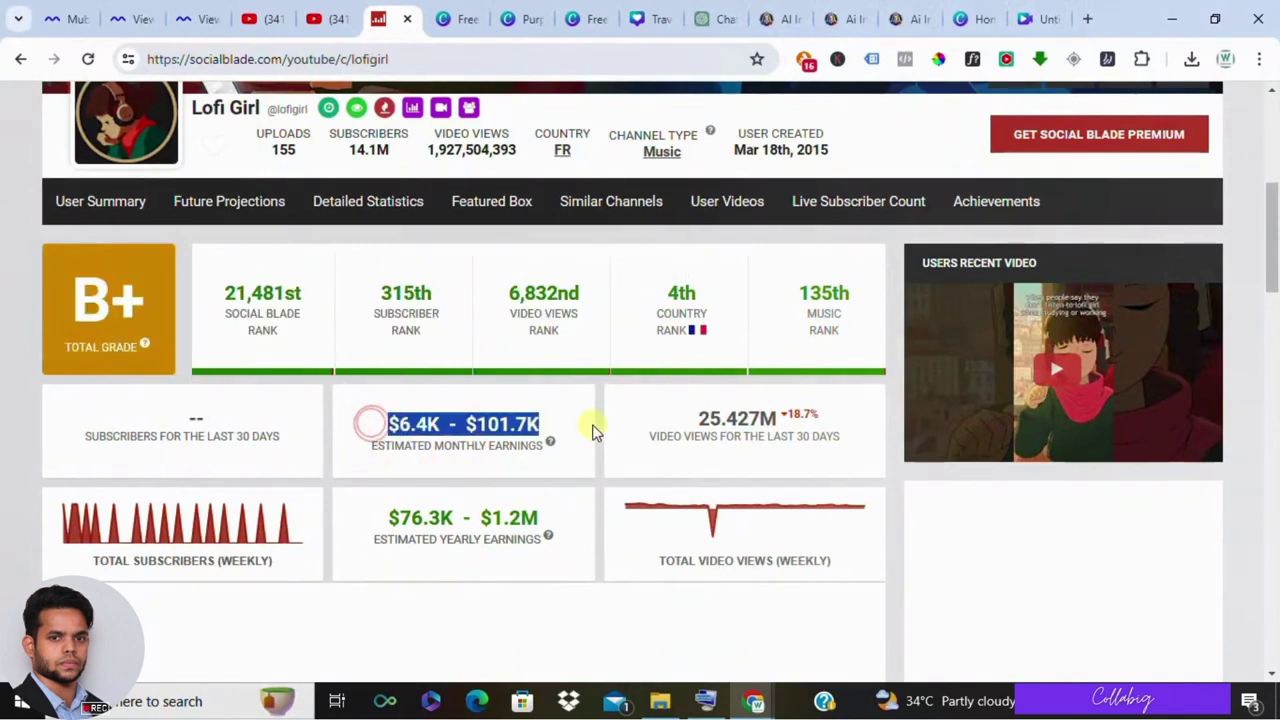
{"action": "left_click", "coordinate": [382, 518]}
{"action": "left_click_drag", "start_coordinate": [382, 518], "coordinate": [545, 515]}
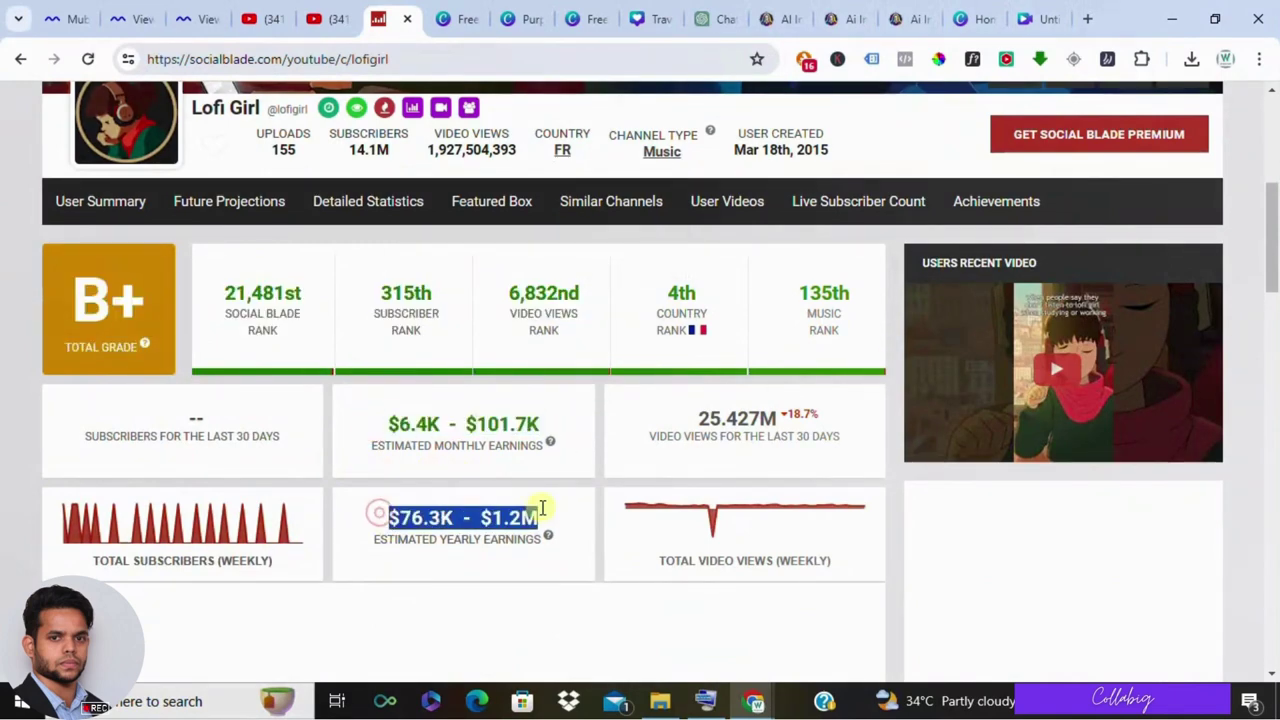
Scroll to the daily stats table and highlight the 2024-05-02 date and estimated earnings
{"action": "scroll", "coordinate": [257, 491], "scroll_direction": "down", "scroll_amount": 3}
{"action": "scroll", "coordinate": [254, 493], "scroll_direction": "down", "scroll_amount": 2}
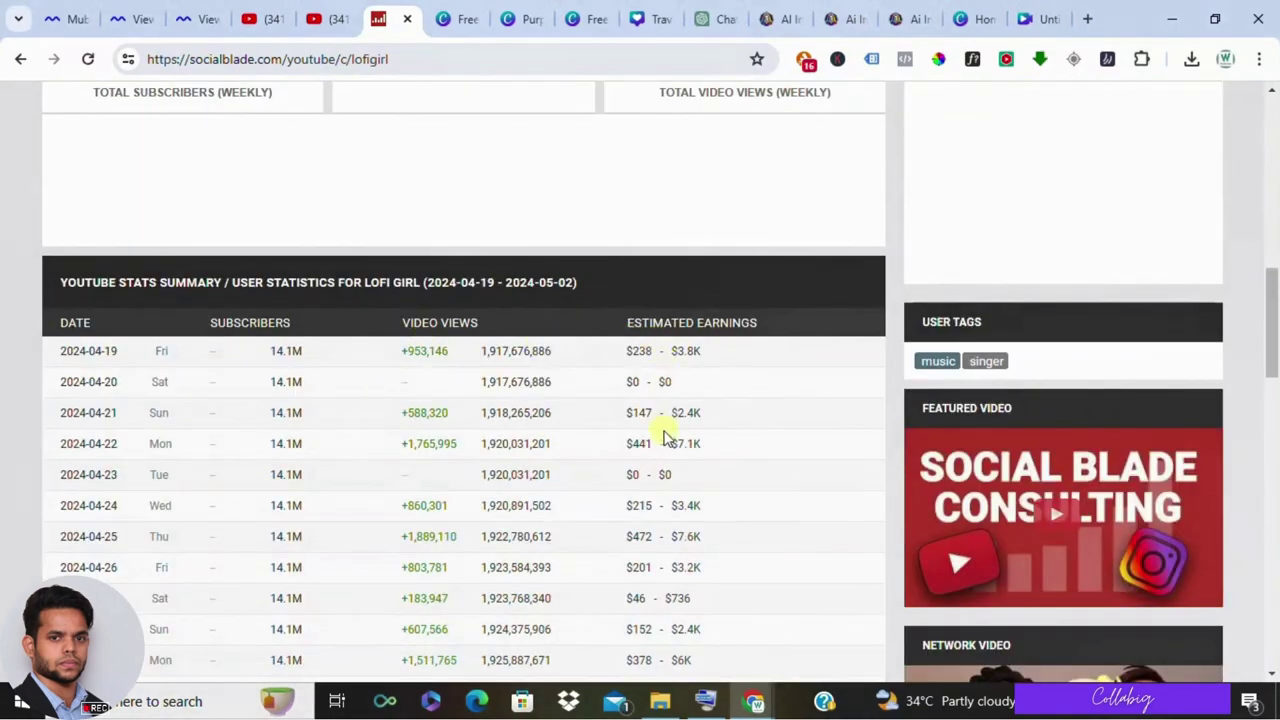
{"action": "scroll", "coordinate": [662, 476], "scroll_direction": "down", "scroll_amount": 2}
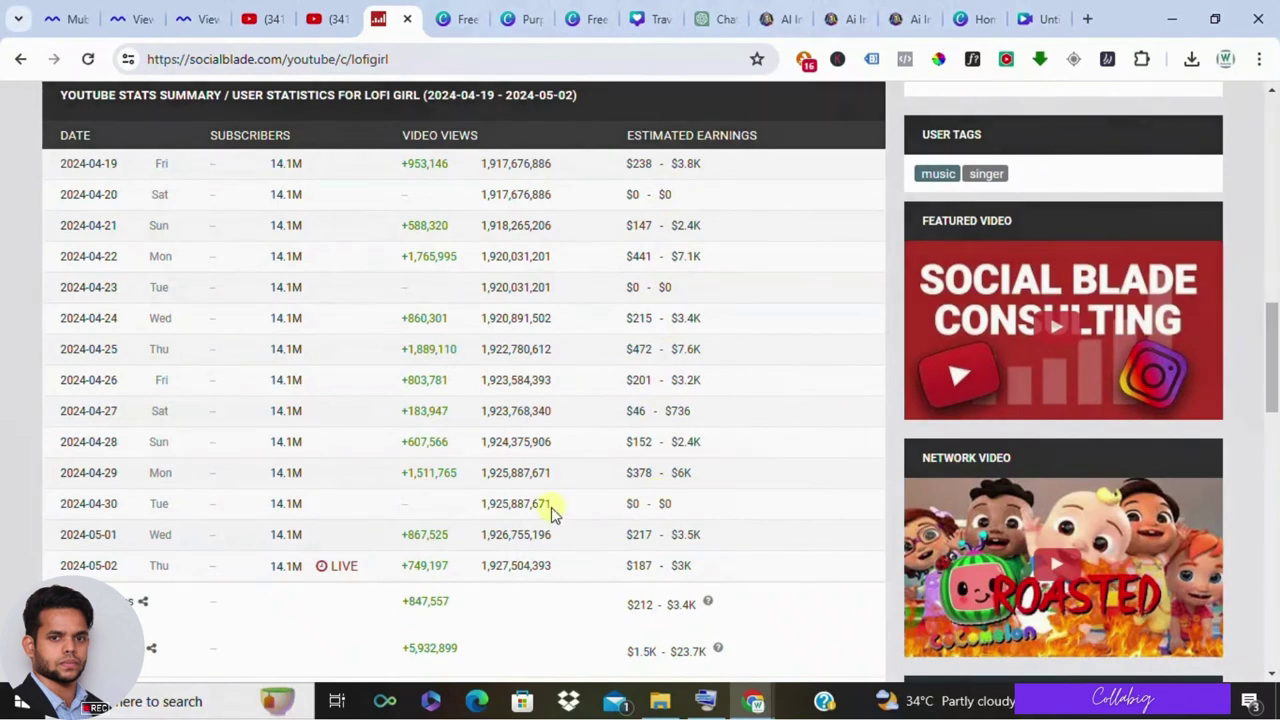
{"action": "left_click_drag", "start_coordinate": [52, 568], "coordinate": [481, 568]}
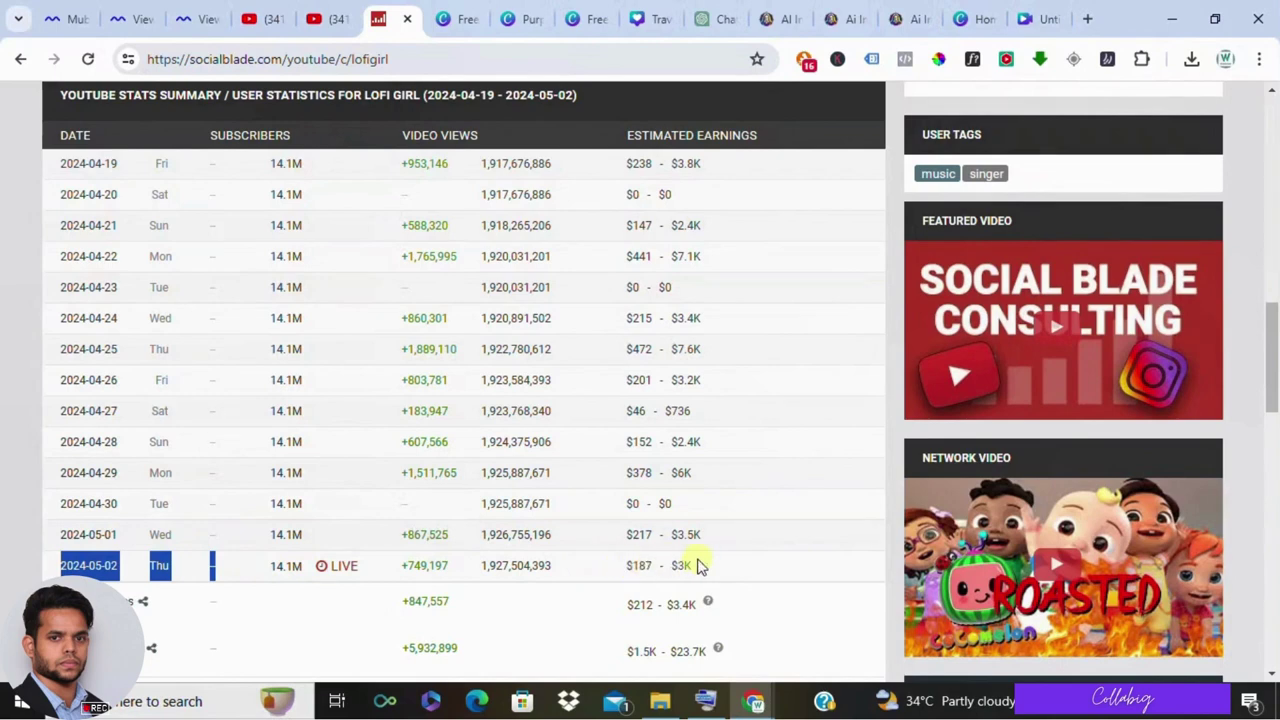
{"action": "left_click_drag", "start_coordinate": [715, 566], "coordinate": [622, 567]}
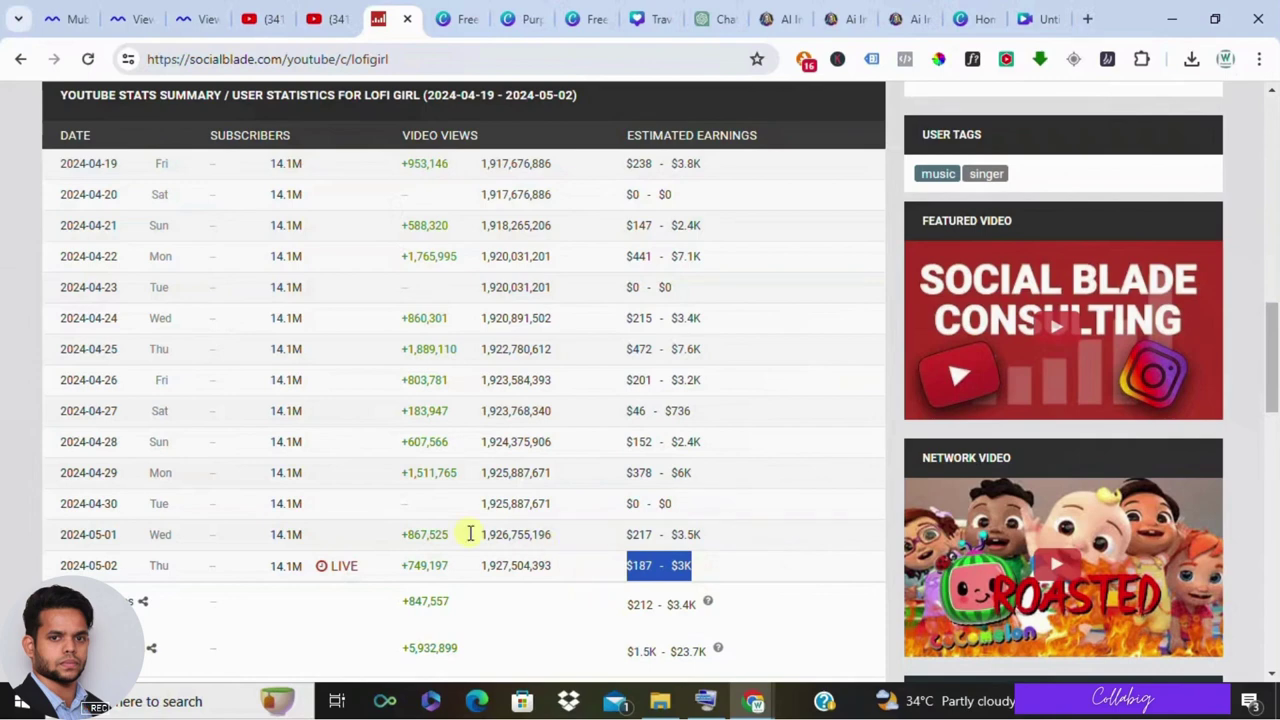
{"action": "scroll", "coordinate": [463, 537], "scroll_direction": "up", "scroll_amount": 1}
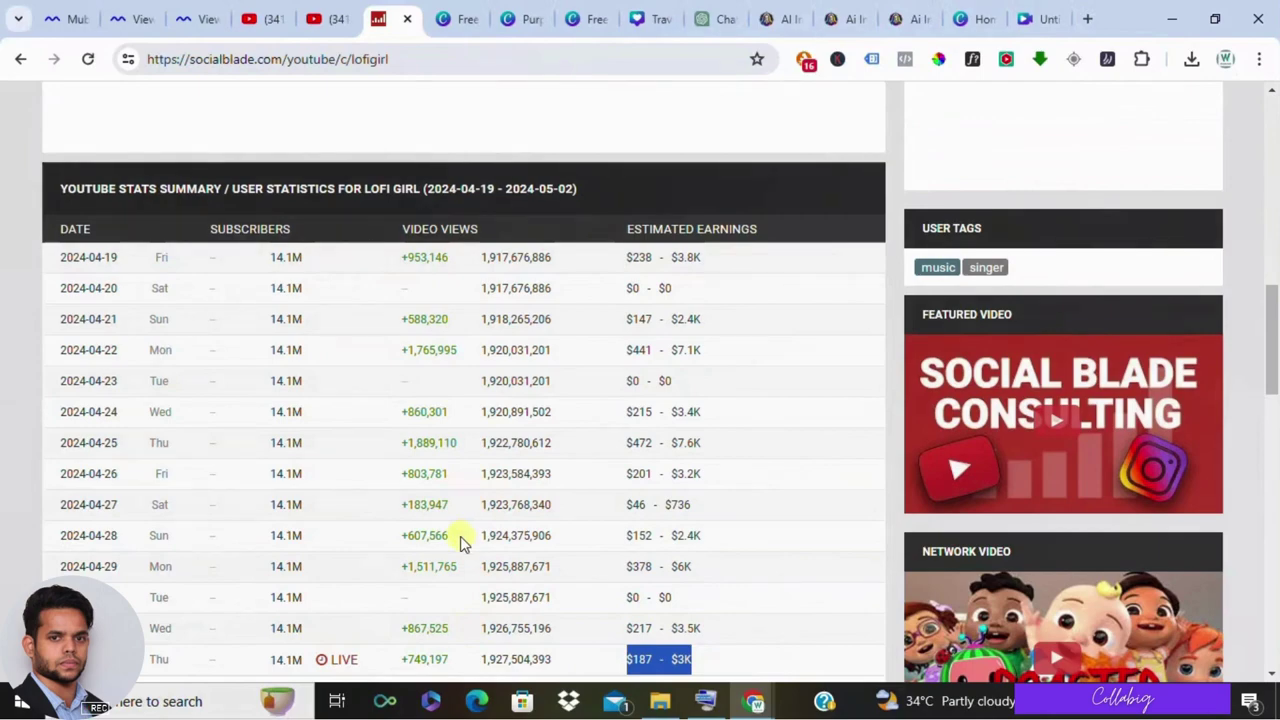
Open the Mubert homepage, highlight the AI Music Generator heading, and scroll through the page
{"action": "left_click", "coordinate": [58, 12]}
{"action": "scroll", "coordinate": [195, 205], "scroll_direction": "up", "scroll_amount": 10}
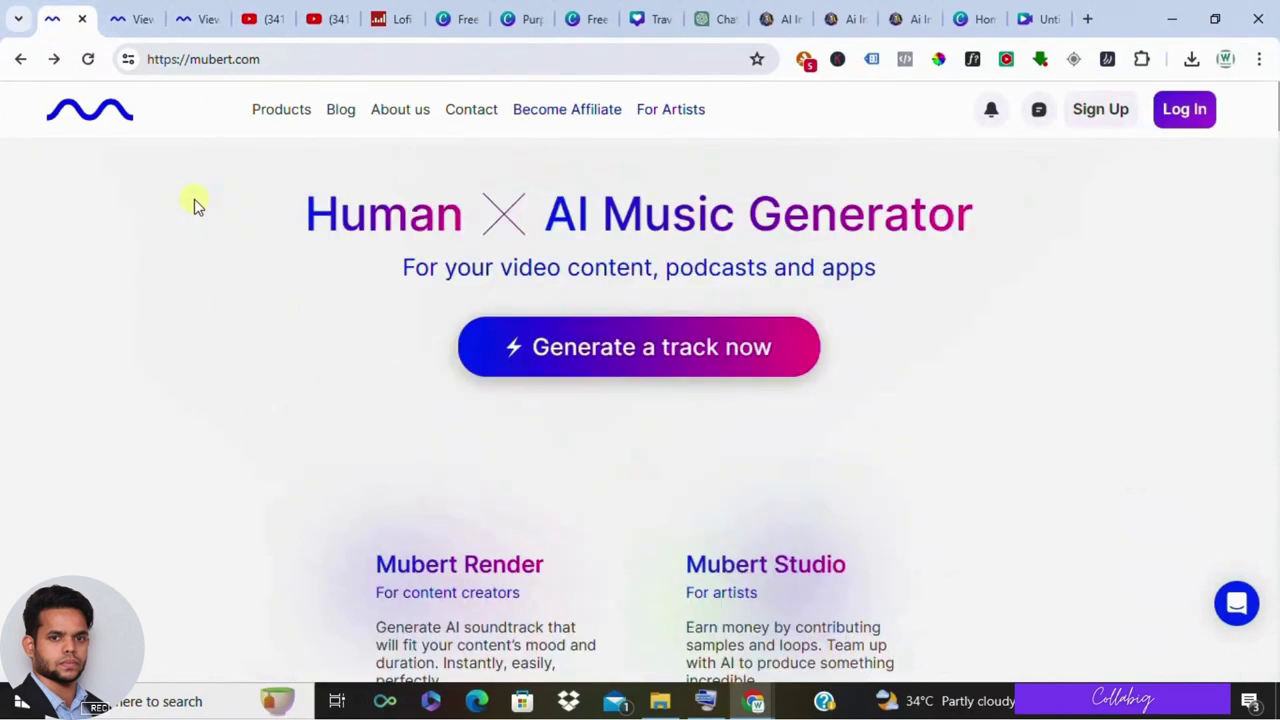
{"action": "left_click_drag", "start_coordinate": [210, 196], "coordinate": [840, 310]}
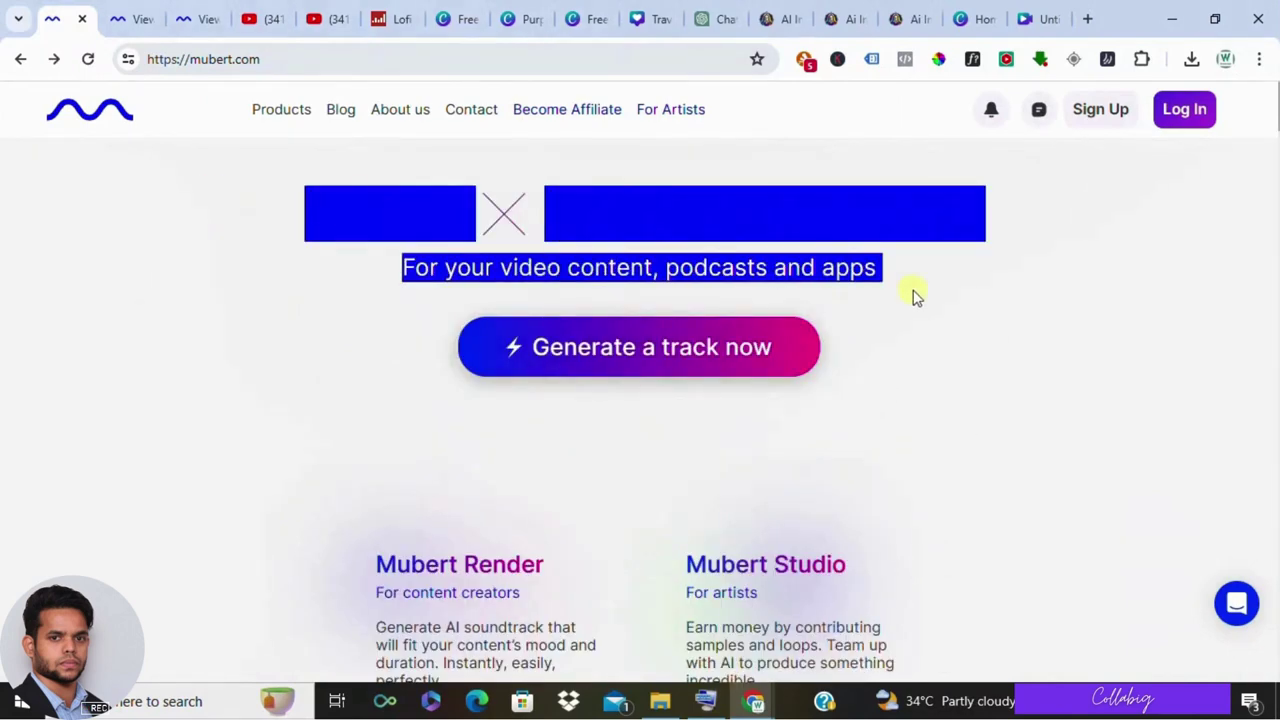
{"action": "scroll", "coordinate": [729, 300], "scroll_direction": "down", "scroll_amount": 4}
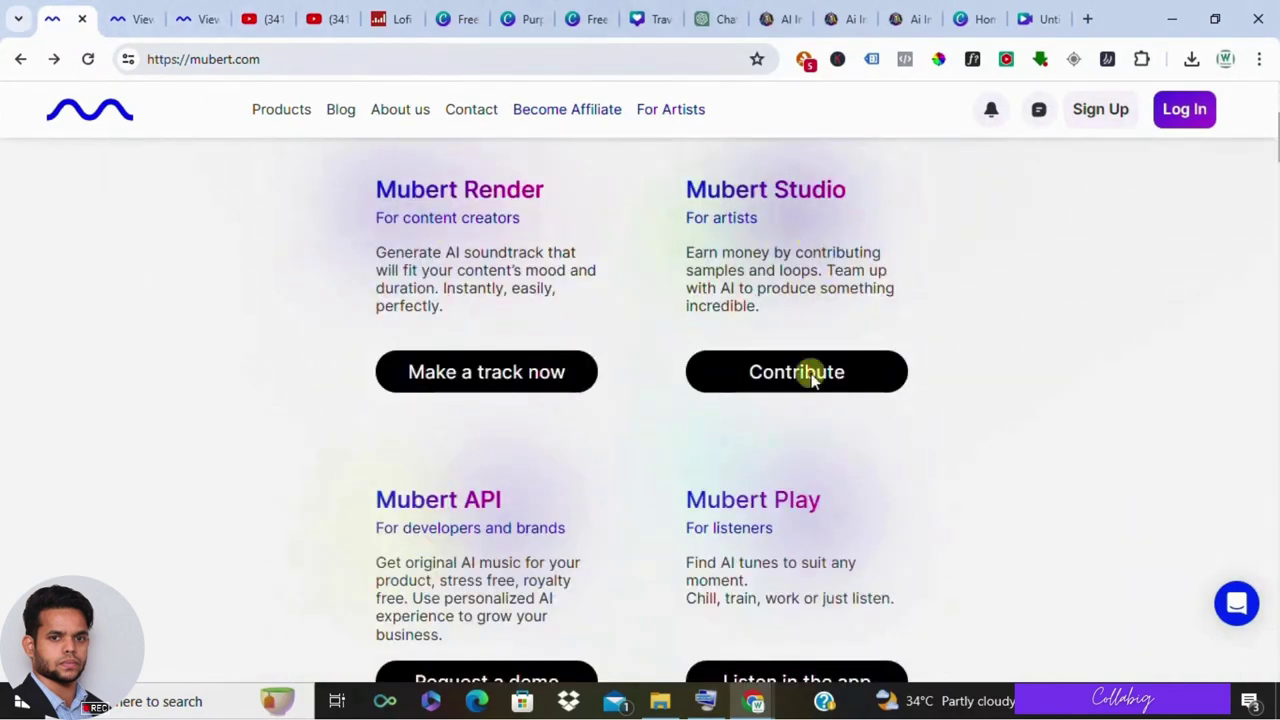
{"action": "scroll", "coordinate": [463, 508], "scroll_direction": "down", "scroll_amount": 3}
{"action": "scroll", "coordinate": [455, 500], "scroll_direction": "down", "scroll_amount": 3}
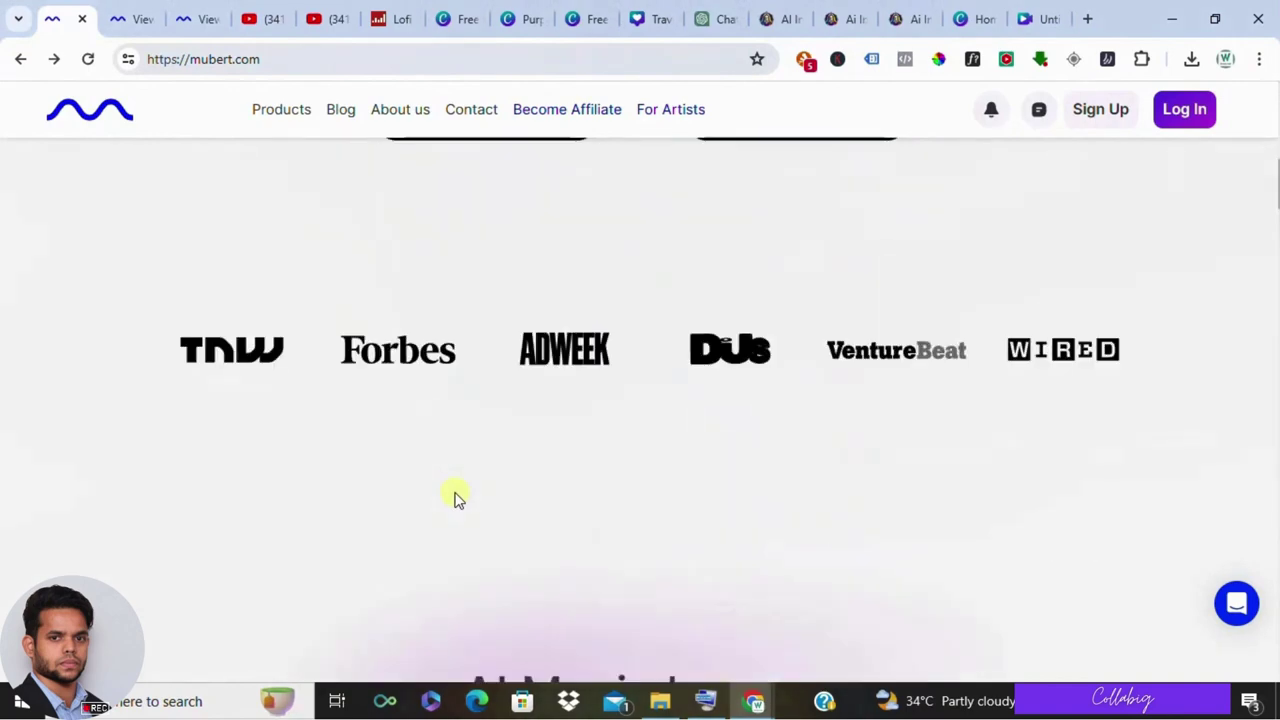
{"action": "scroll", "coordinate": [455, 498], "scroll_direction": "down", "scroll_amount": 5}
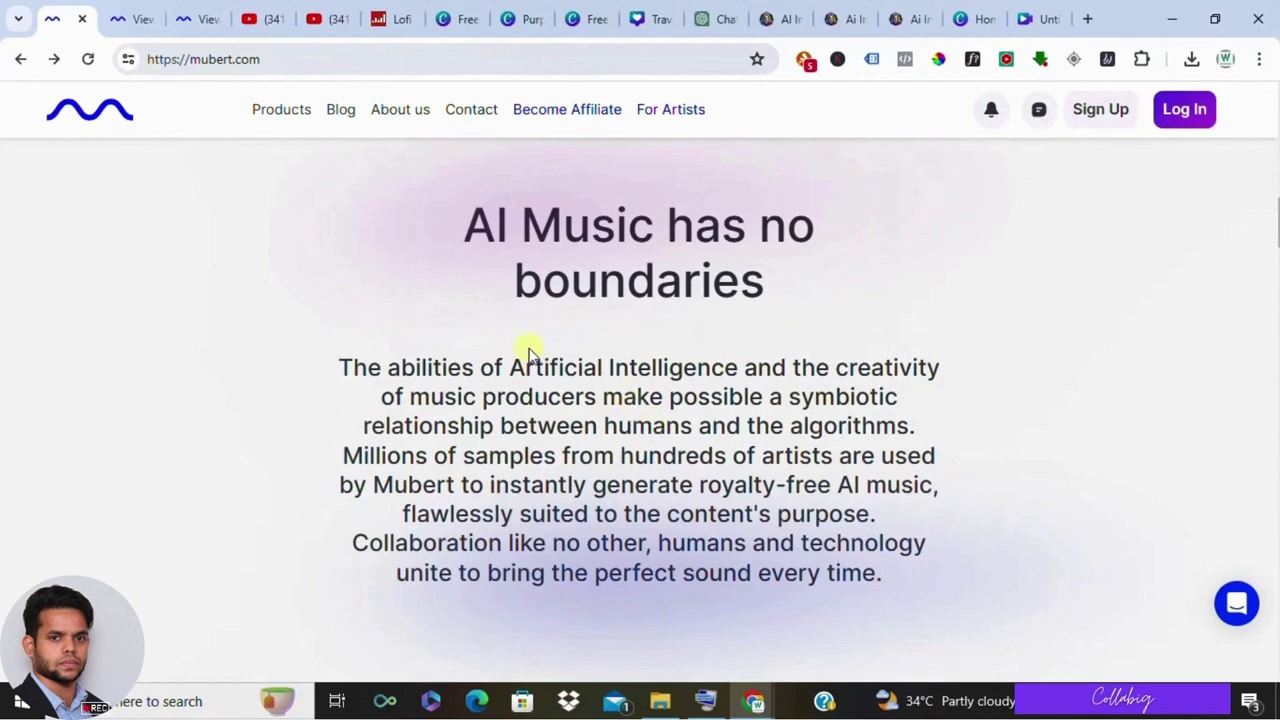
{"action": "scroll", "coordinate": [377, 291], "scroll_direction": "up", "scroll_amount": 8}
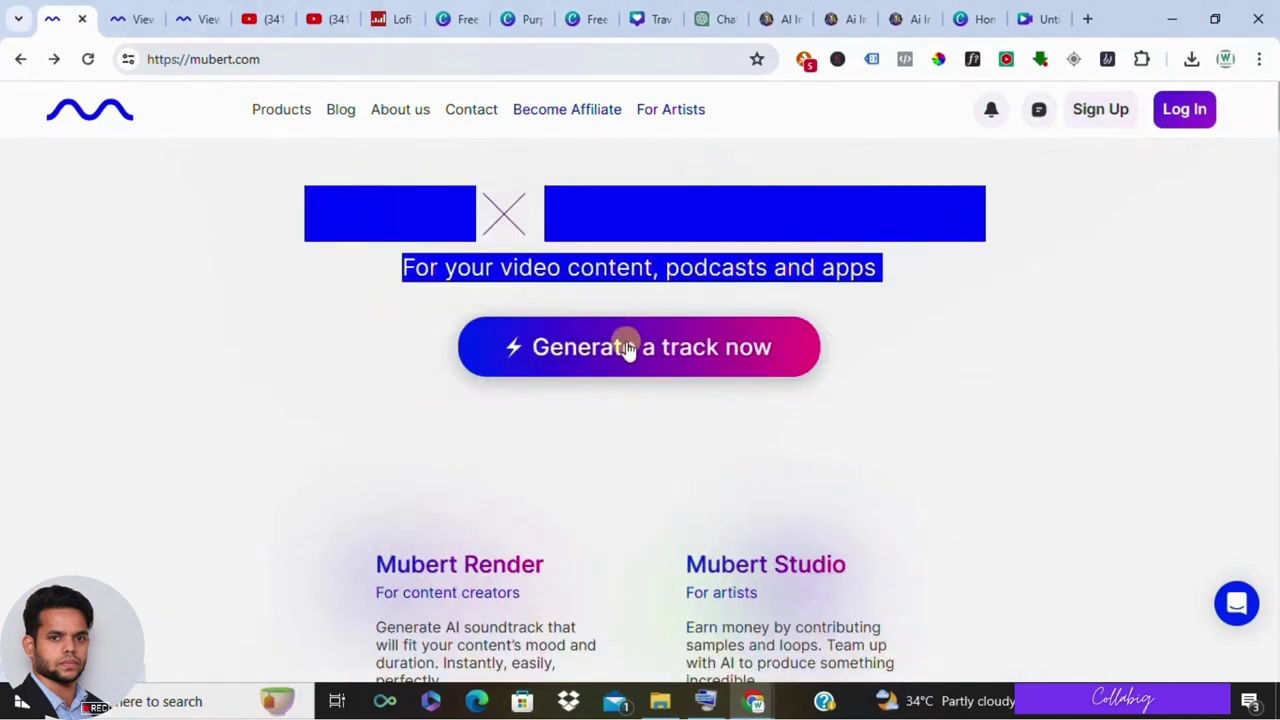
Pick the Dreamy mood in Mubert's track generation form, then go to the YouTube channel page
{"action": "left_click", "coordinate": [135, 15]}
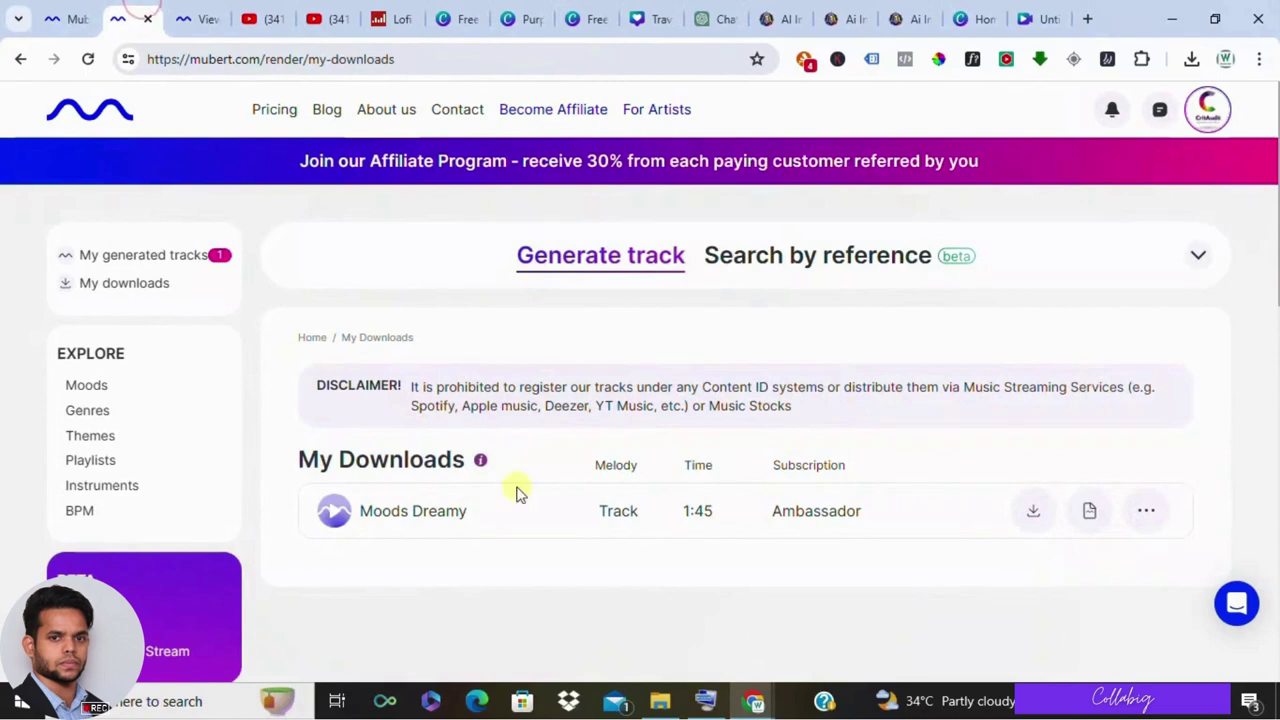
{"action": "left_click", "coordinate": [1201, 250]}
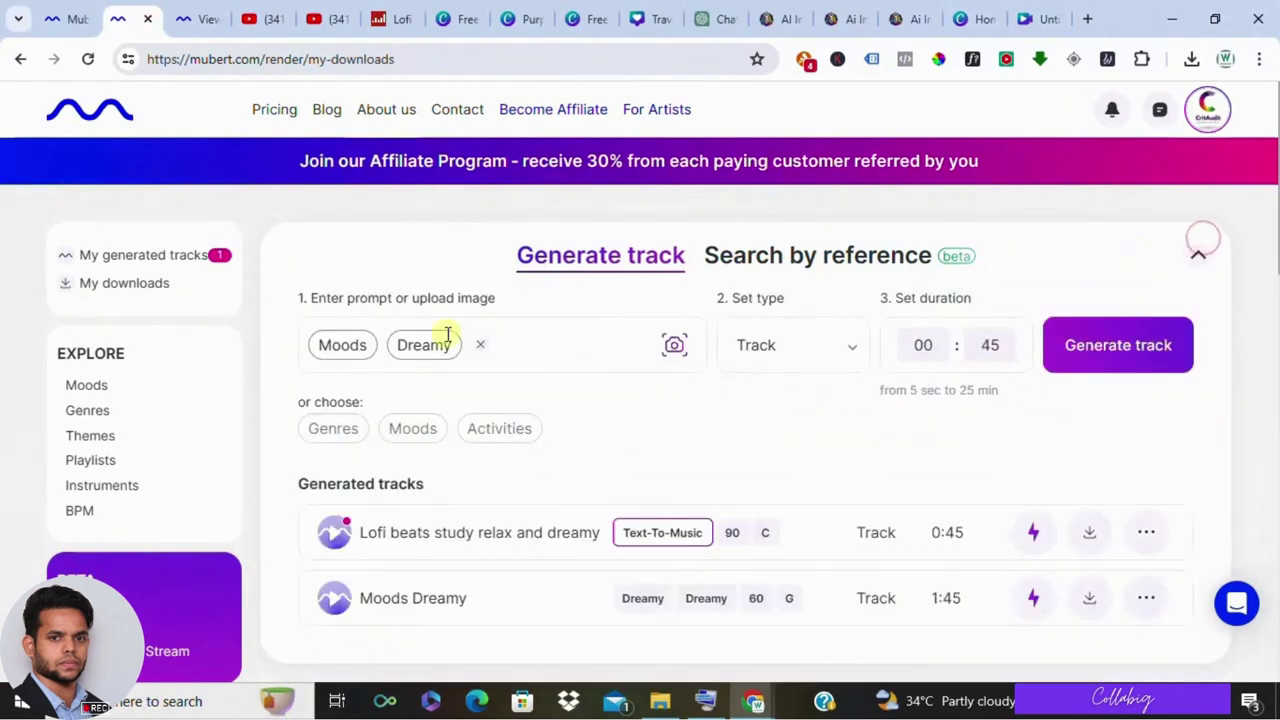
{"action": "left_click", "coordinate": [415, 428]}
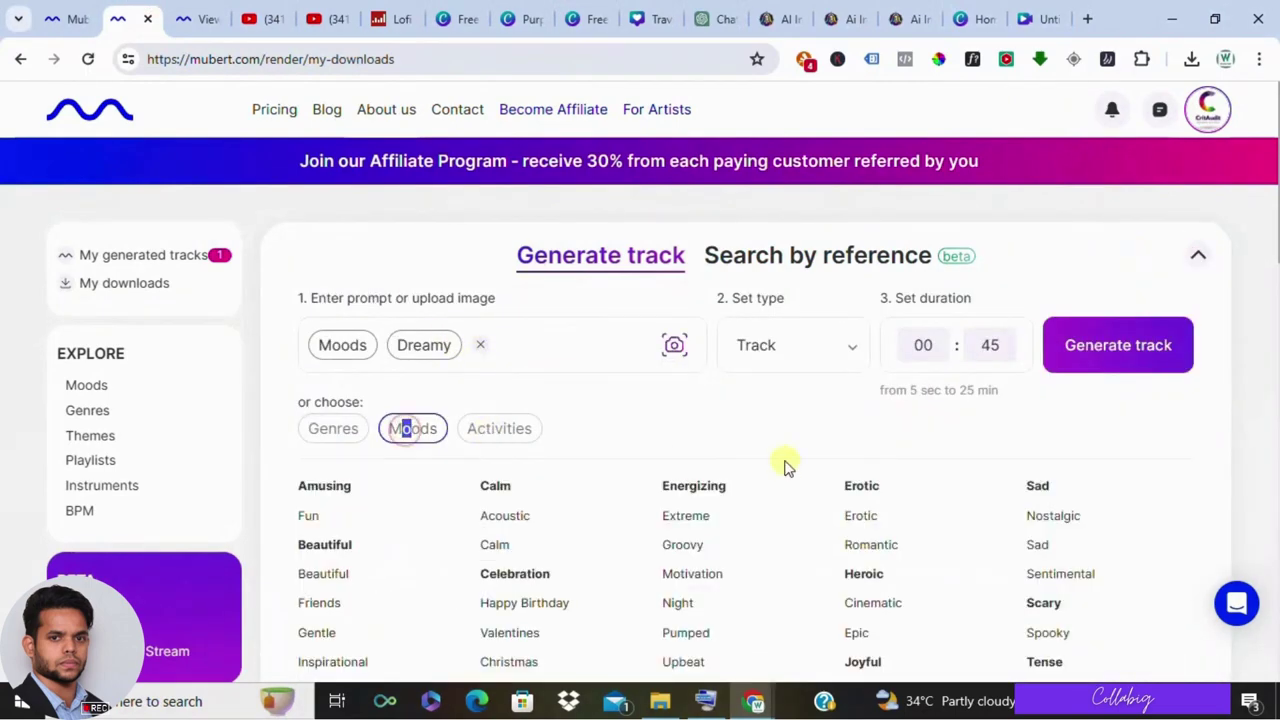
{"action": "scroll", "coordinate": [785, 467], "scroll_direction": "down", "scroll_amount": 2}
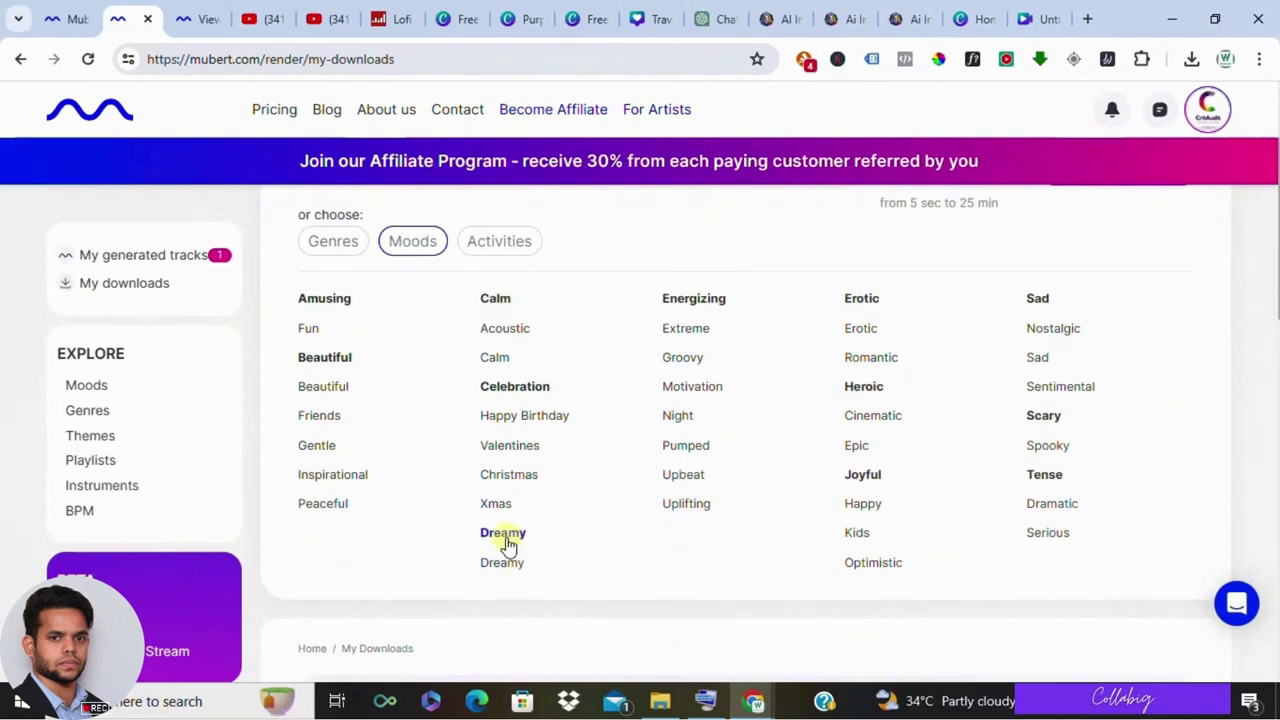
{"action": "left_click", "coordinate": [503, 536]}
{"action": "scroll", "coordinate": [386, 391], "scroll_direction": "up", "scroll_amount": 2}
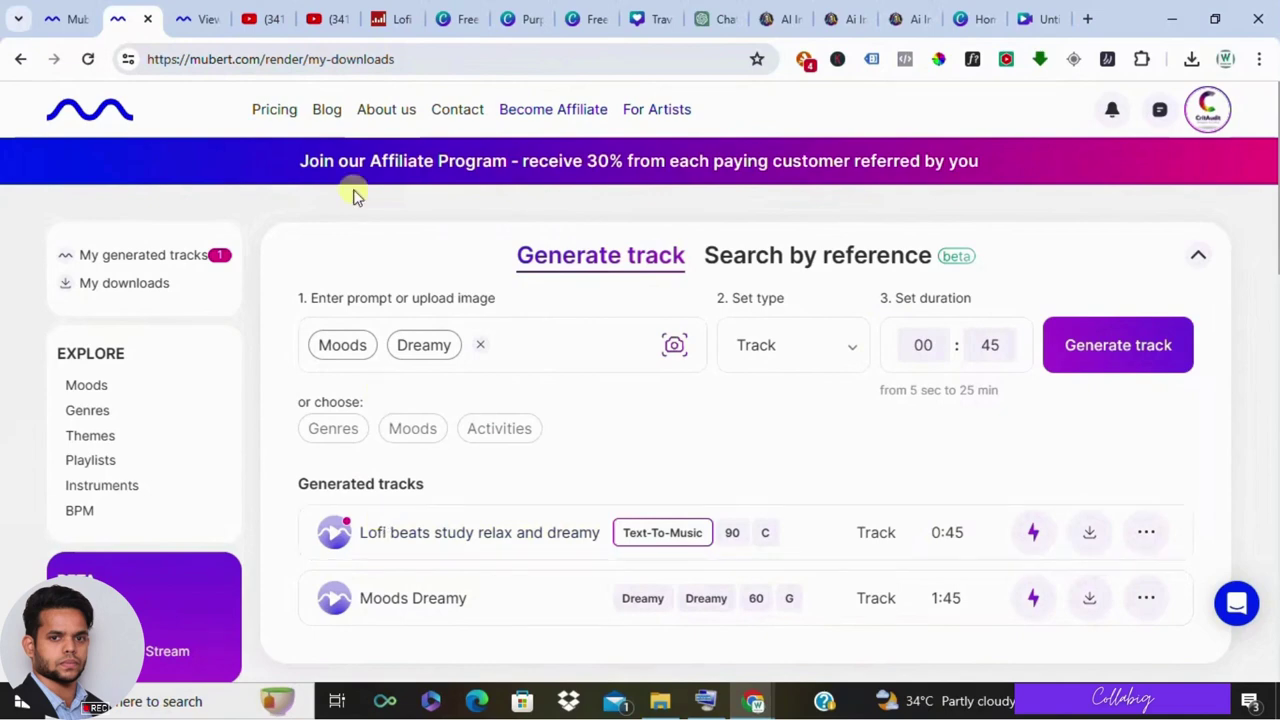
{"action": "left_click", "coordinate": [255, 18]}
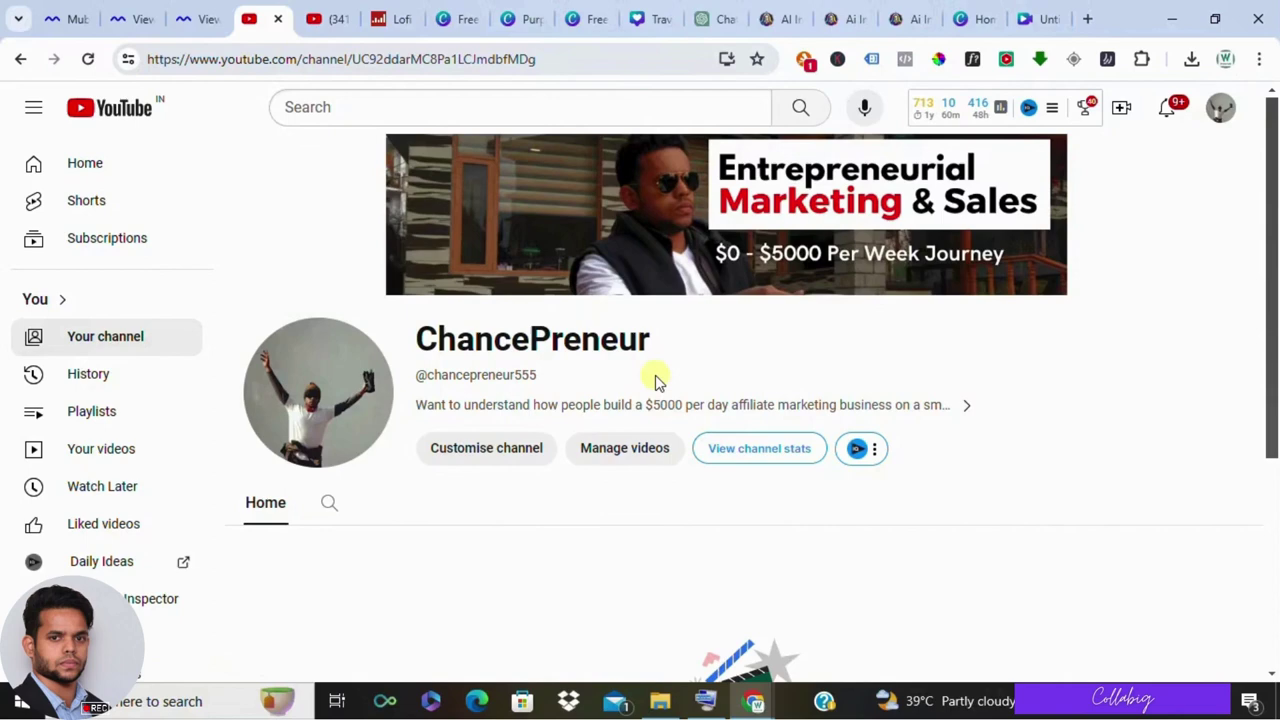
Scroll down the YouTube channel home page, which has no uploaded videos yet
{"action": "scroll", "coordinate": [655, 380], "scroll_direction": "down", "scroll_amount": 1}
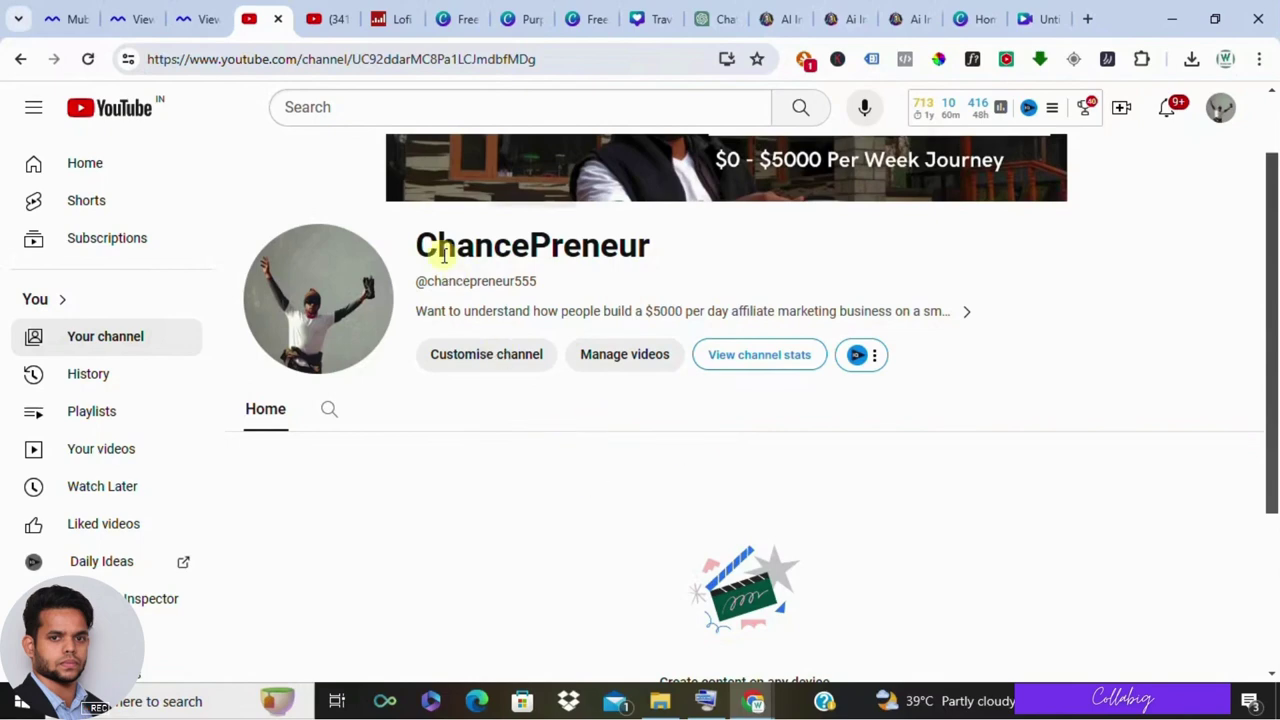
Compare the Alpha Terra icon design and the Alphaterra channel art among Canva's YouTube templates
{"action": "left_click", "coordinate": [445, 19]}
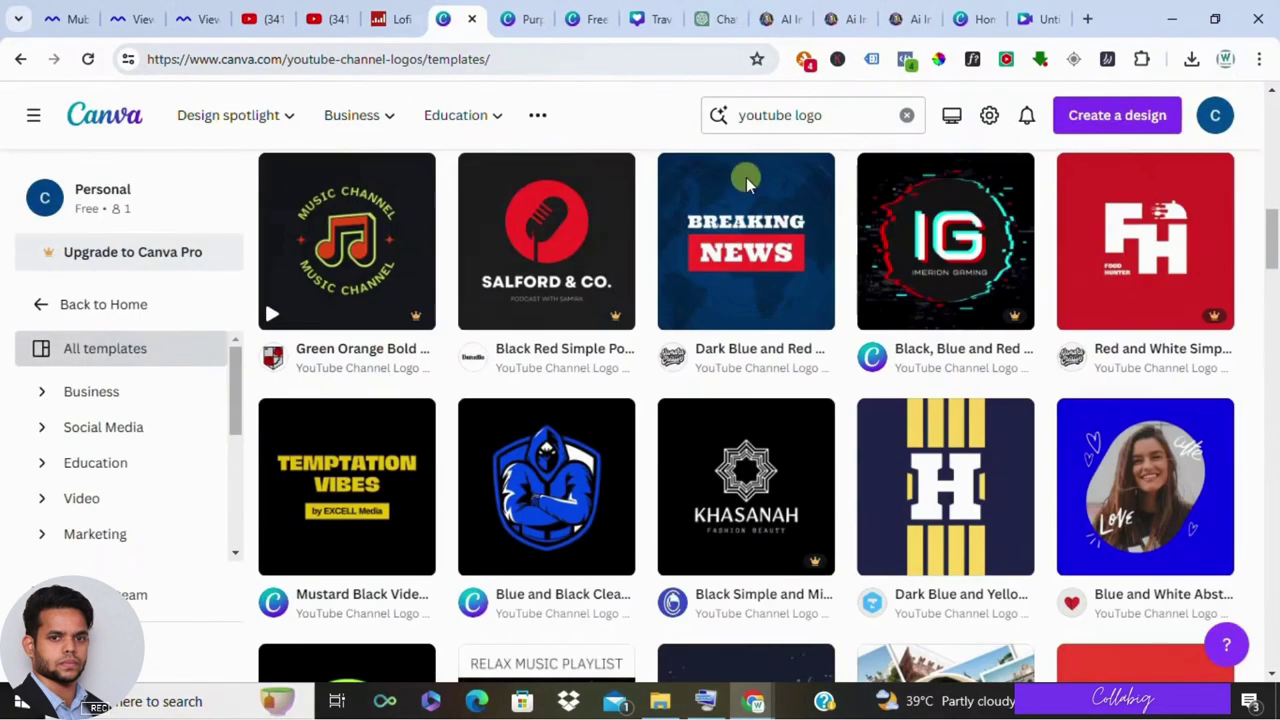
{"action": "scroll", "coordinate": [635, 350], "scroll_direction": "down", "scroll_amount": 8}
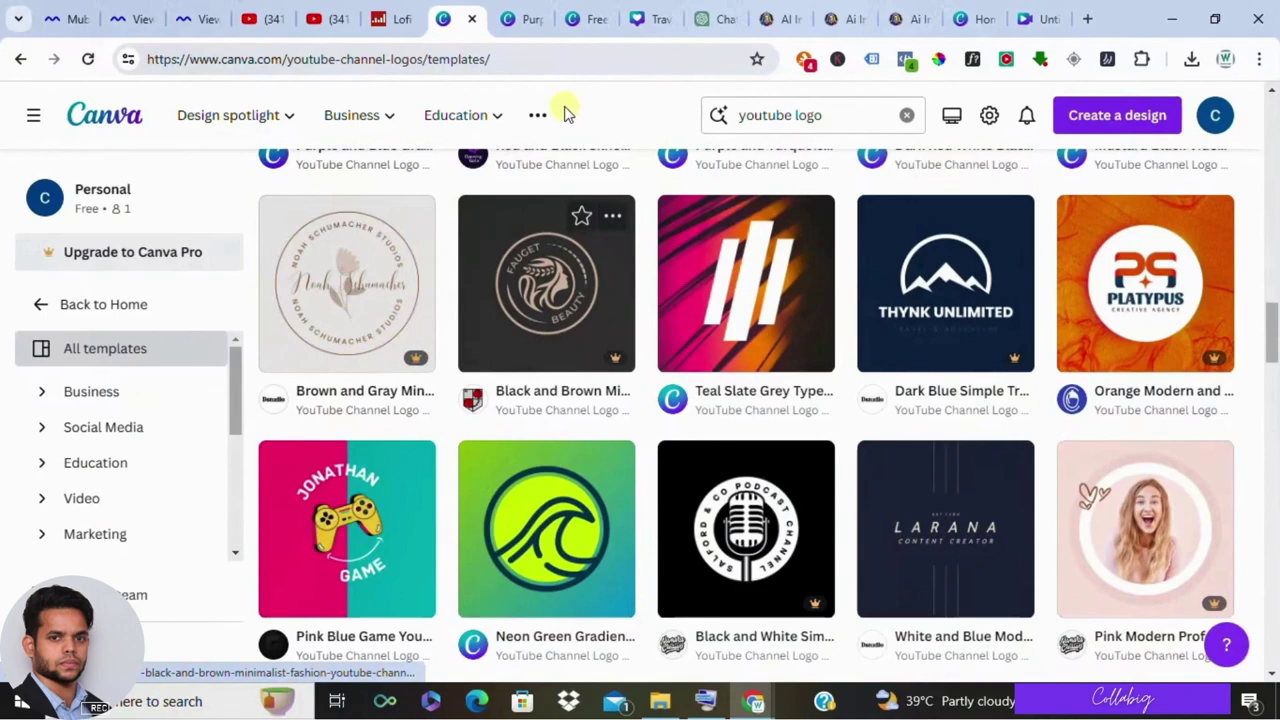
{"action": "left_click", "coordinate": [529, 16]}
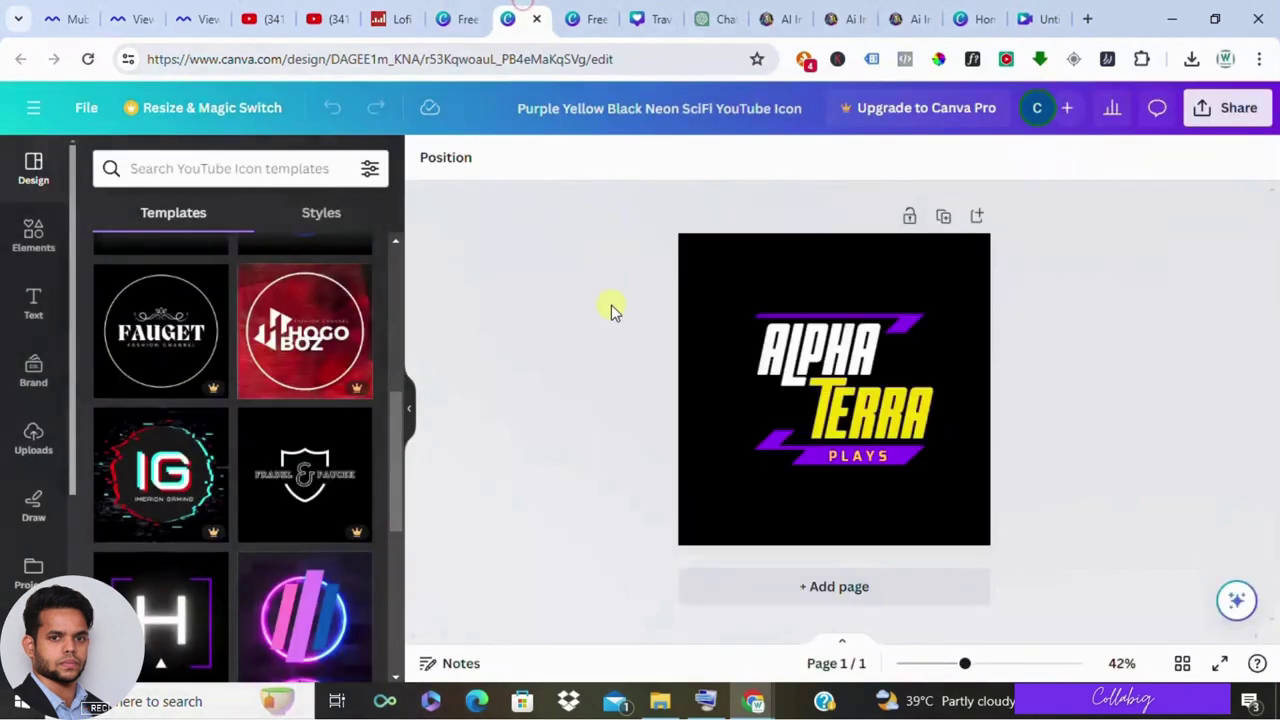
{"action": "left_click", "coordinate": [596, 16]}
{"action": "scroll", "coordinate": [608, 385], "scroll_direction": "down", "scroll_amount": 3}
{"action": "scroll", "coordinate": [608, 385], "scroll_direction": "down", "scroll_amount": 2}
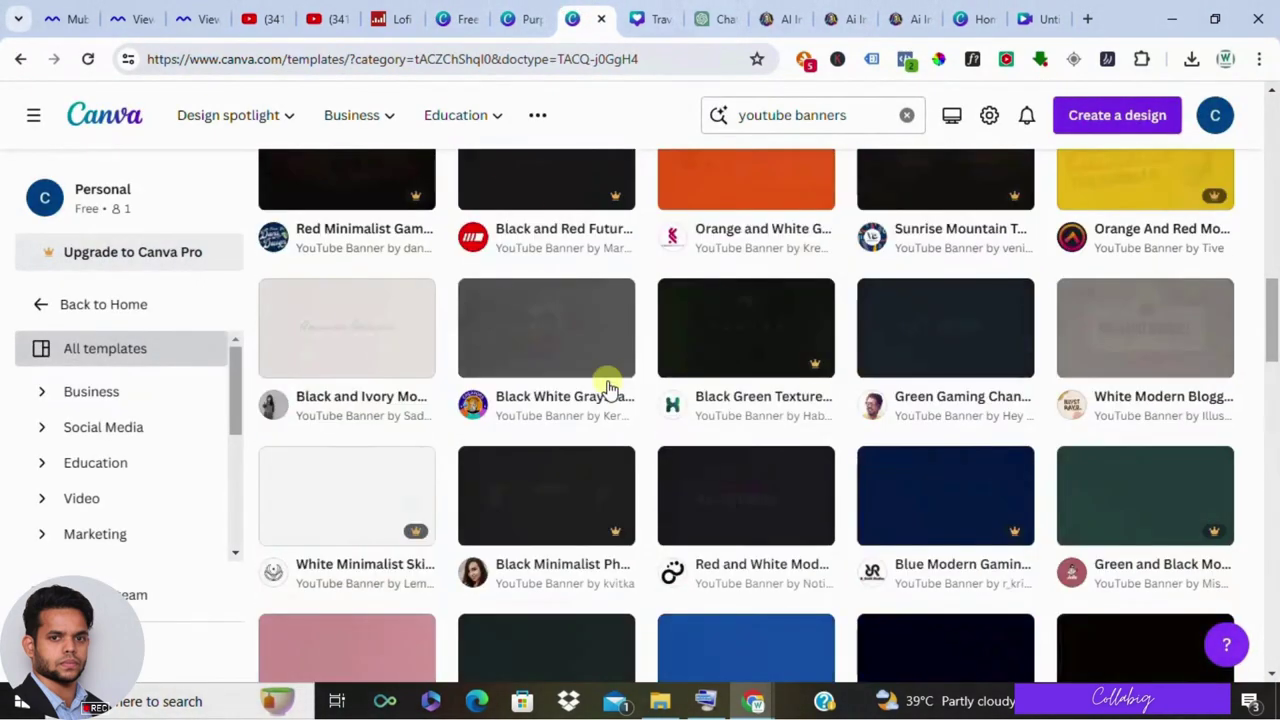
{"action": "scroll", "coordinate": [606, 400], "scroll_direction": "down", "scroll_amount": 1}
{"action": "left_click", "coordinate": [524, 15]}
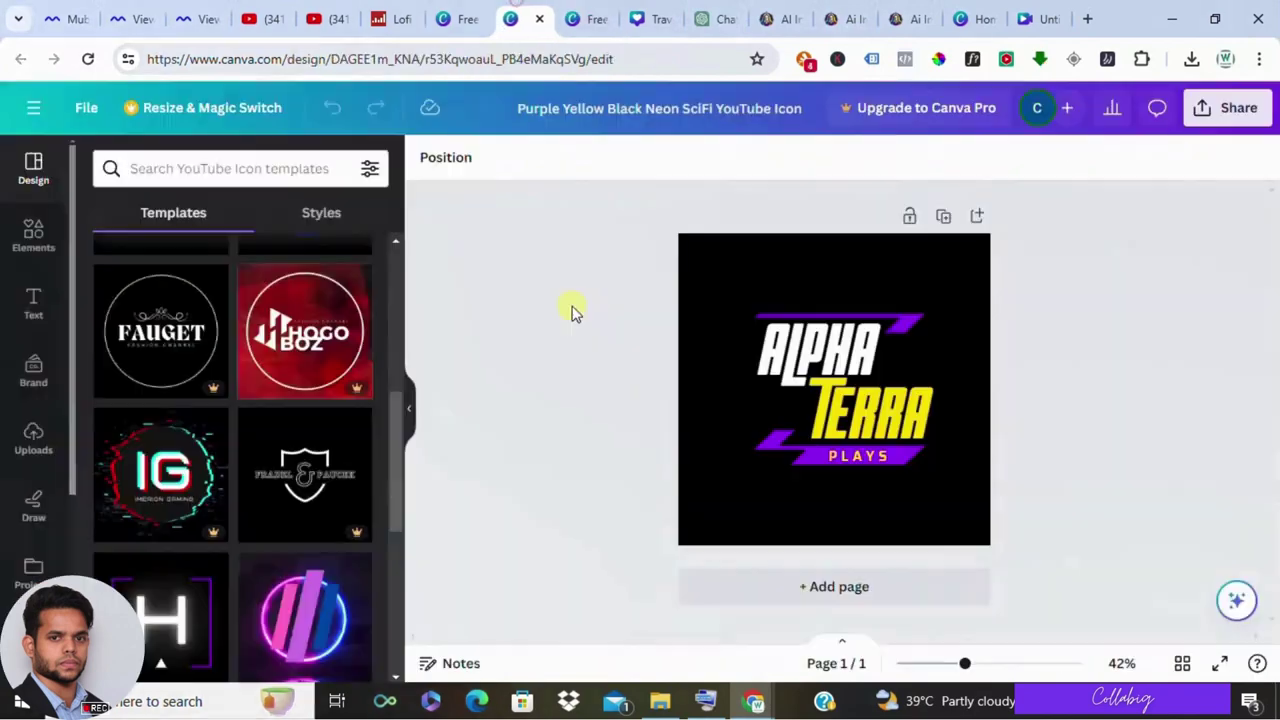
{"action": "left_click", "coordinate": [590, 16]}
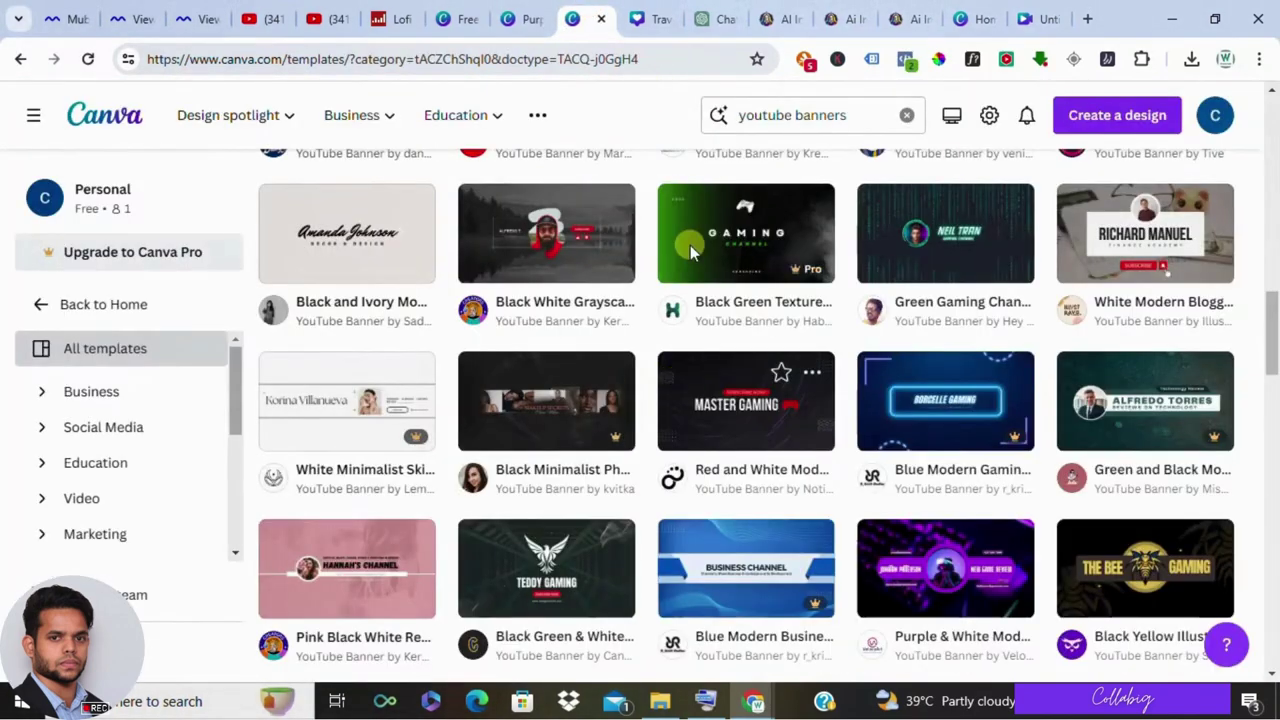
{"action": "left_click", "coordinate": [638, 16]}
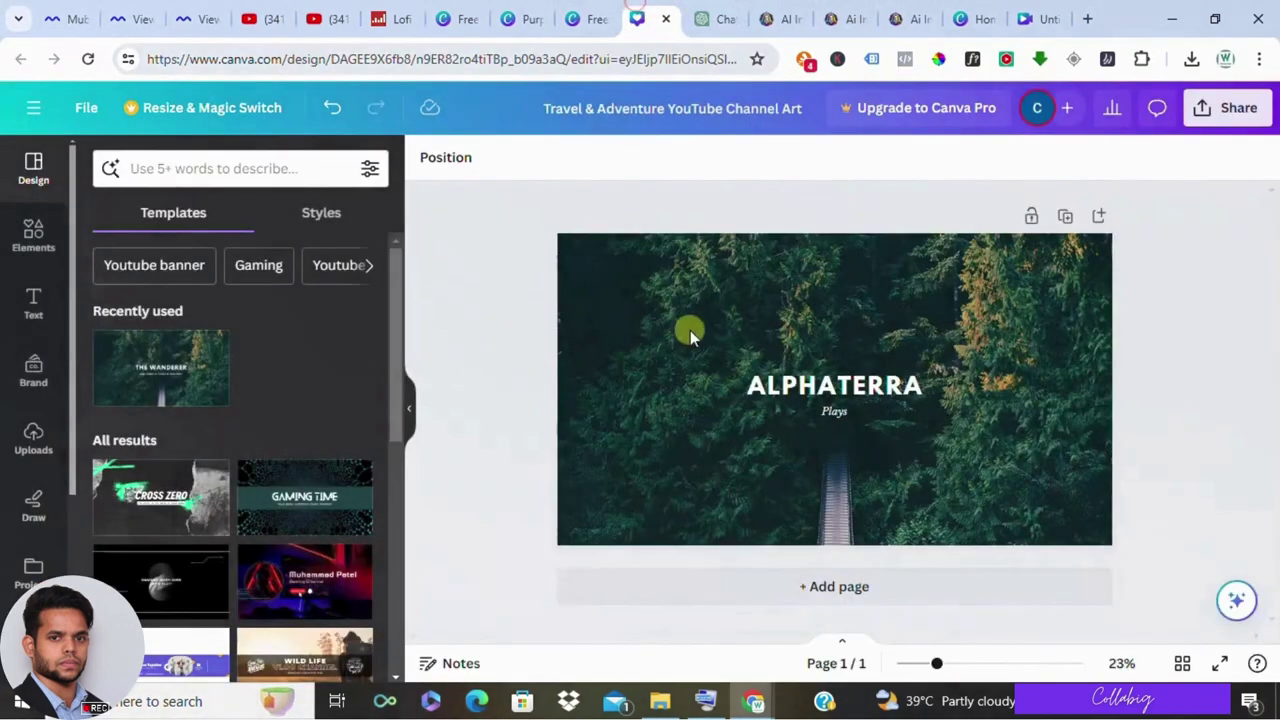
Copy a share link to the Alphaterra banner design
{"action": "left_click", "coordinate": [1228, 105]}
{"action": "left_click", "coordinate": [1060, 400]}
{"action": "scroll", "coordinate": [1050, 440], "scroll_direction": "down", "scroll_amount": 2}
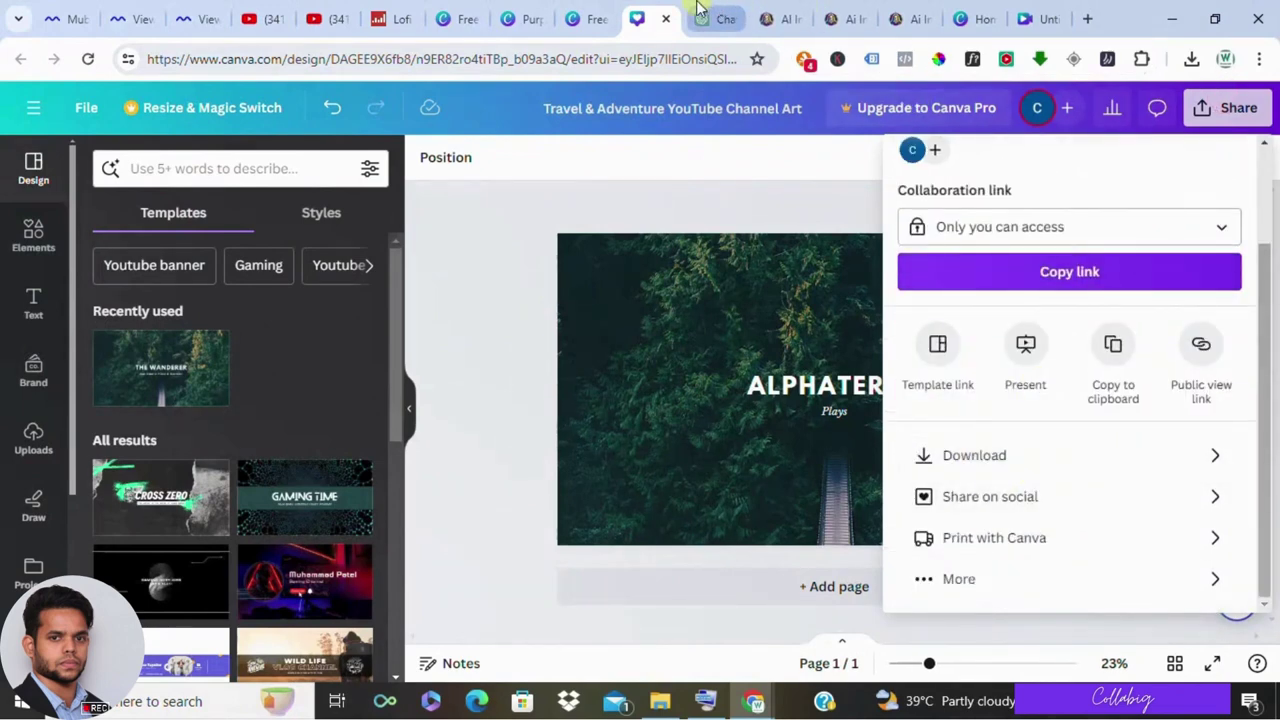
Copy the YouTube channel's full web address from the address bar
{"action": "left_click", "coordinate": [255, 12]}
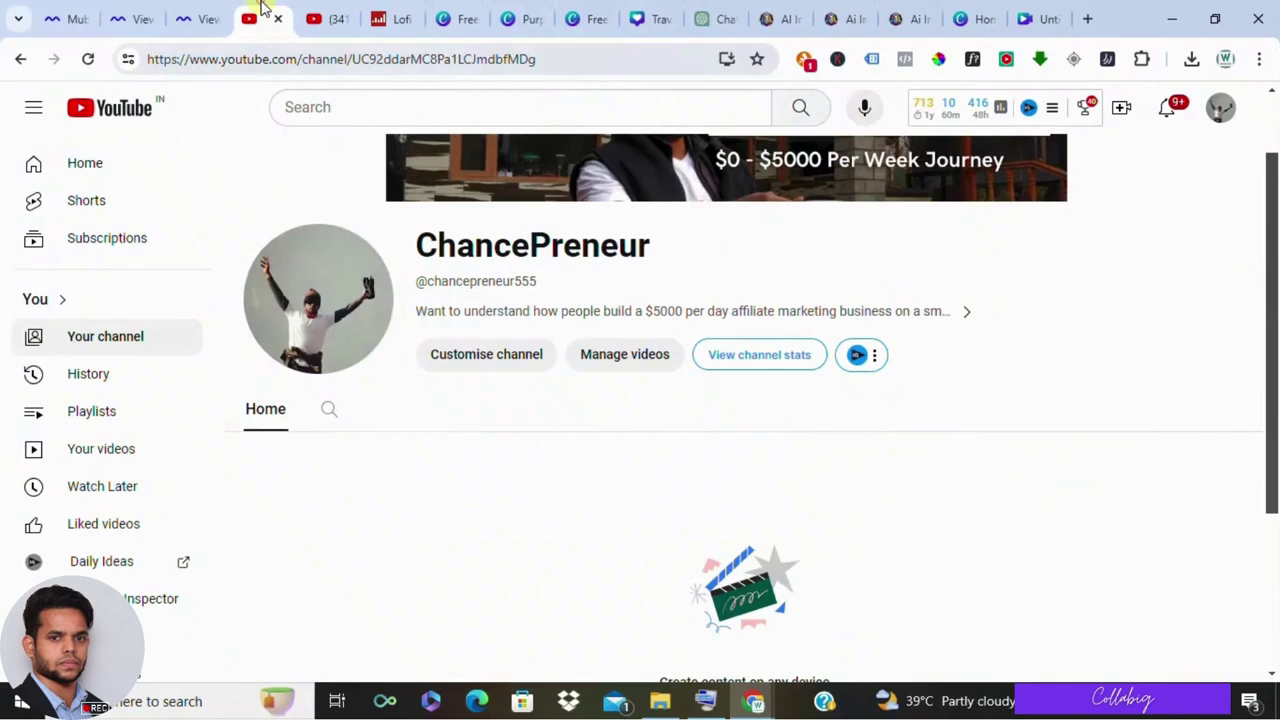
{"action": "left_click", "coordinate": [296, 57]}
{"action": "right_click", "coordinate": [296, 57]}
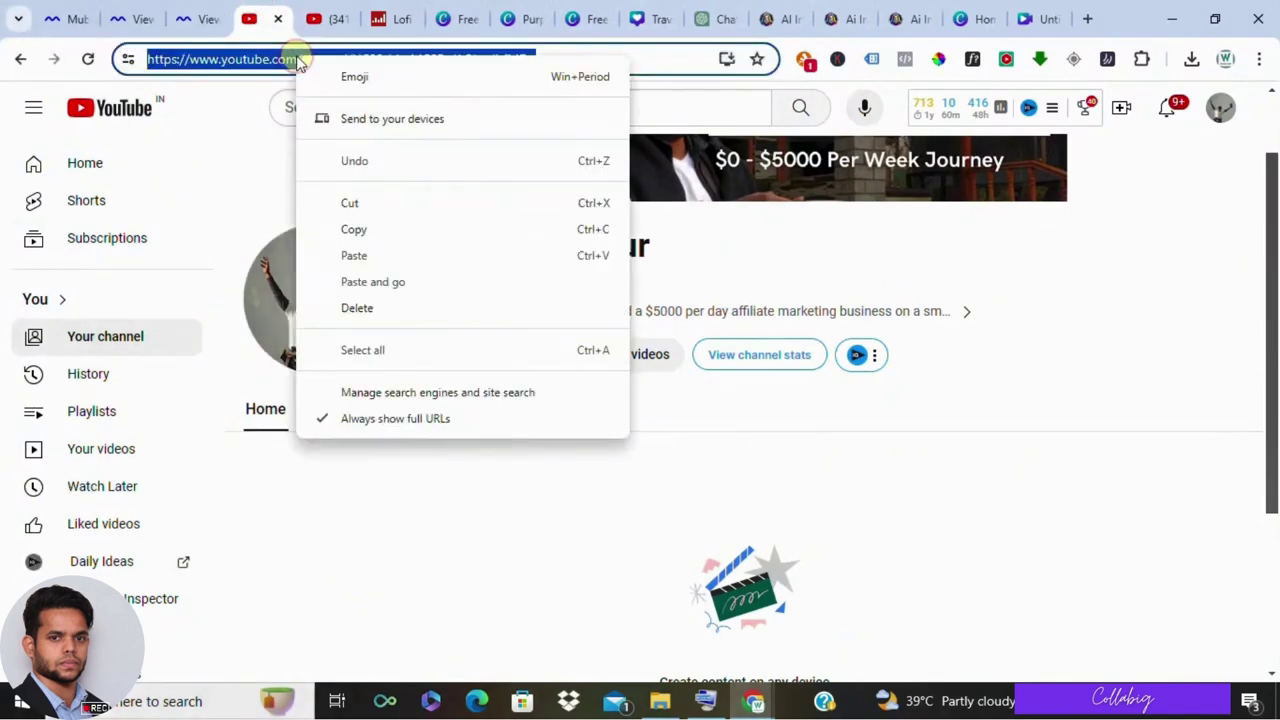
{"action": "left_click", "coordinate": [353, 231]}
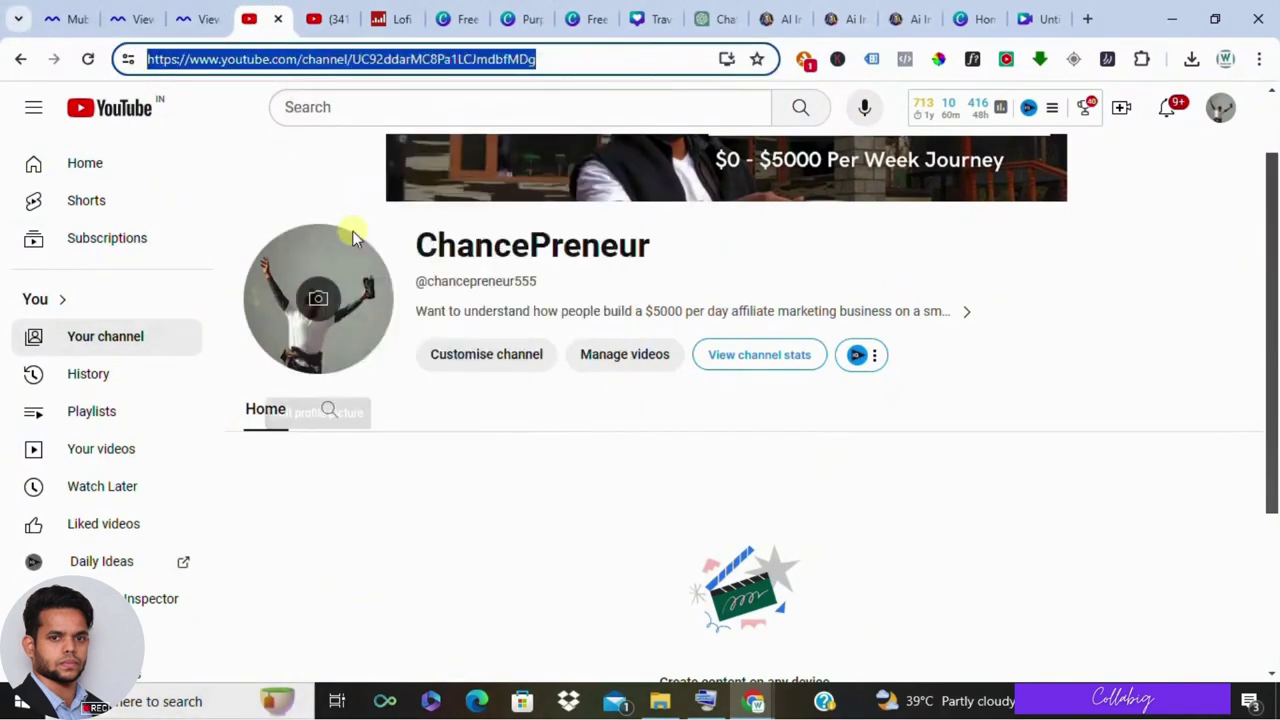
Start generating a Mubert track, then download the Moods Dreamy track from My Downloads
{"action": "left_click", "coordinate": [63, 12]}
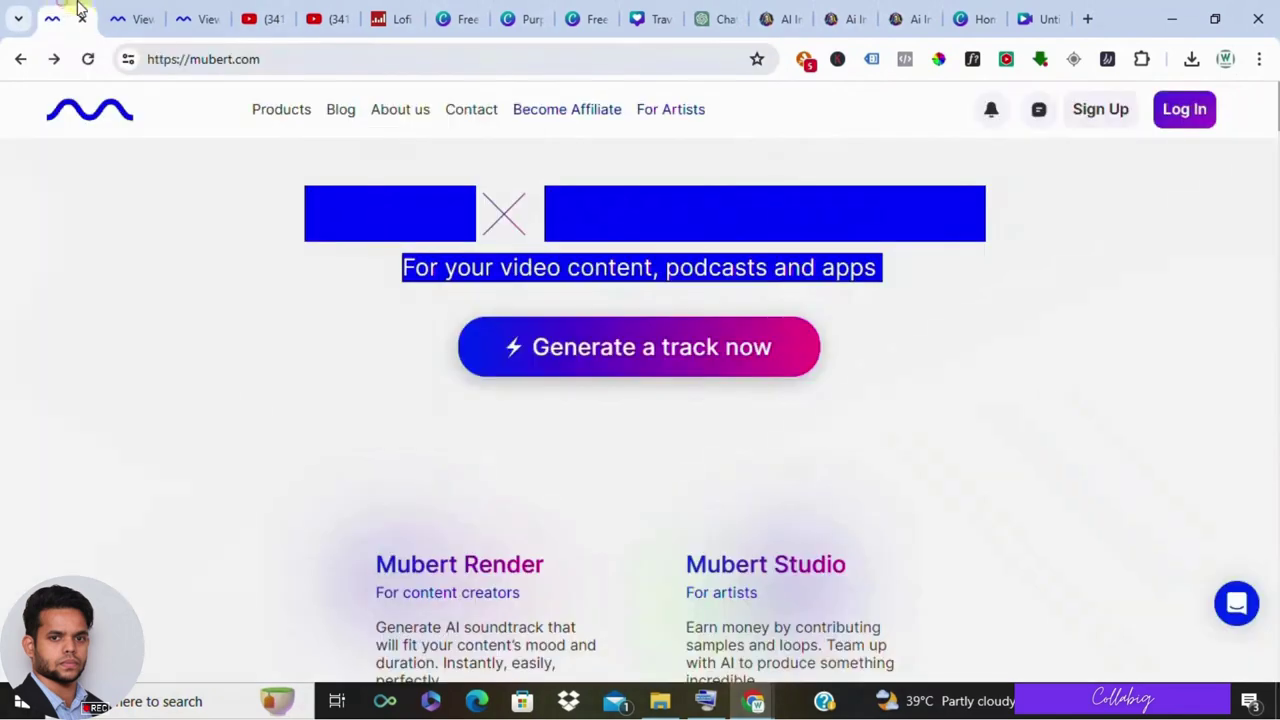
{"action": "left_click", "coordinate": [538, 370]}
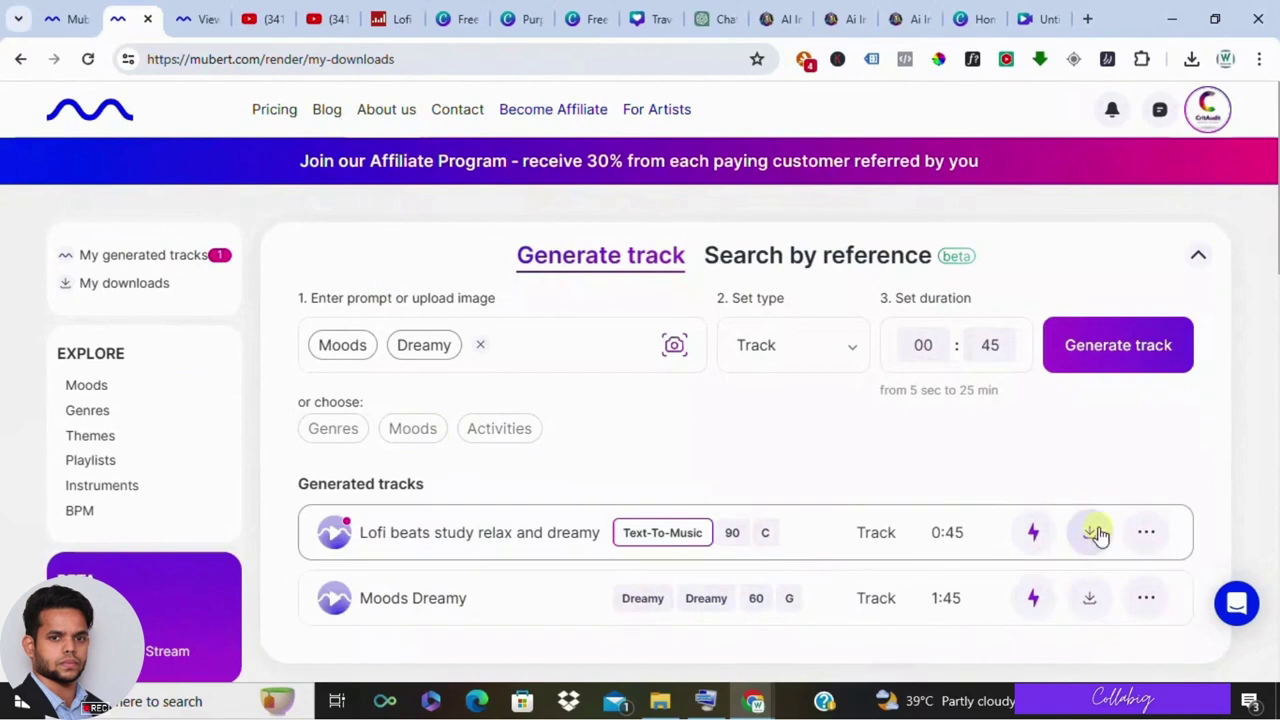
{"action": "left_click", "coordinate": [180, 14]}
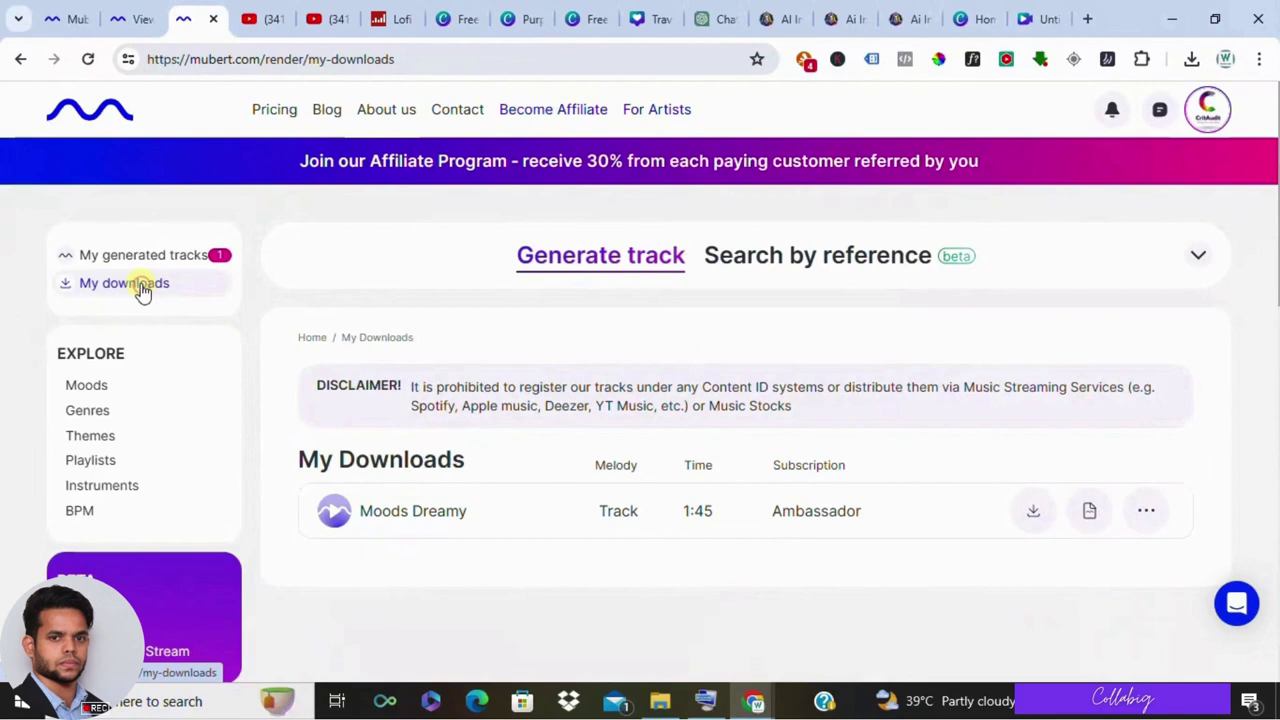
{"action": "left_click", "coordinate": [1038, 514]}
Paste the YouTube channel address into the Connect your channels form and close it
{"action": "left_click", "coordinate": [639, 375]}
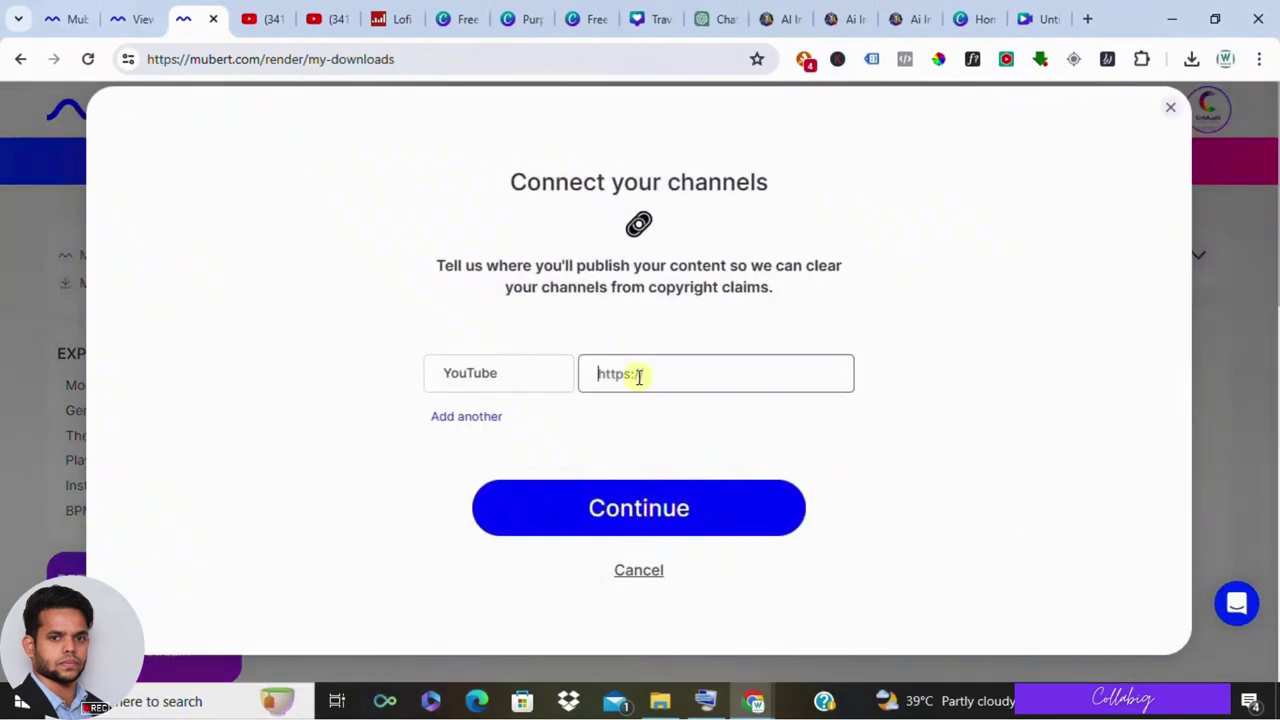
{"action": "right_click", "coordinate": [648, 370]}
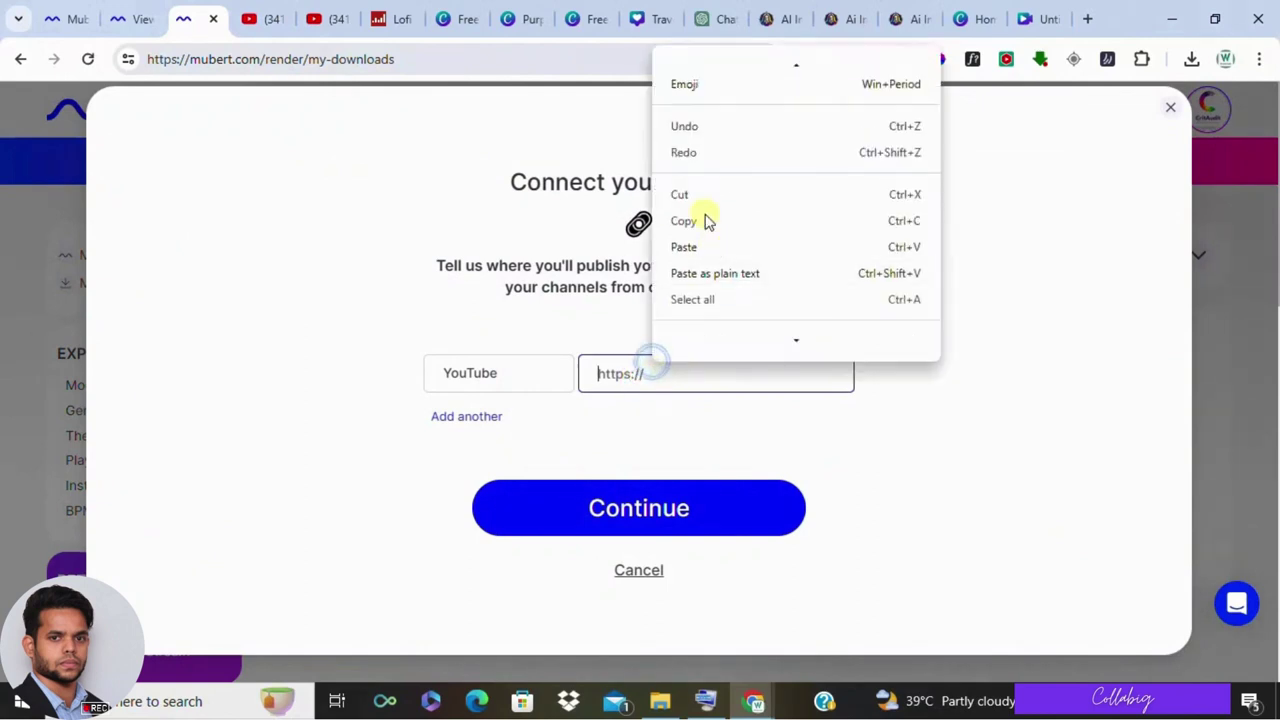
{"action": "left_click", "coordinate": [685, 247]}
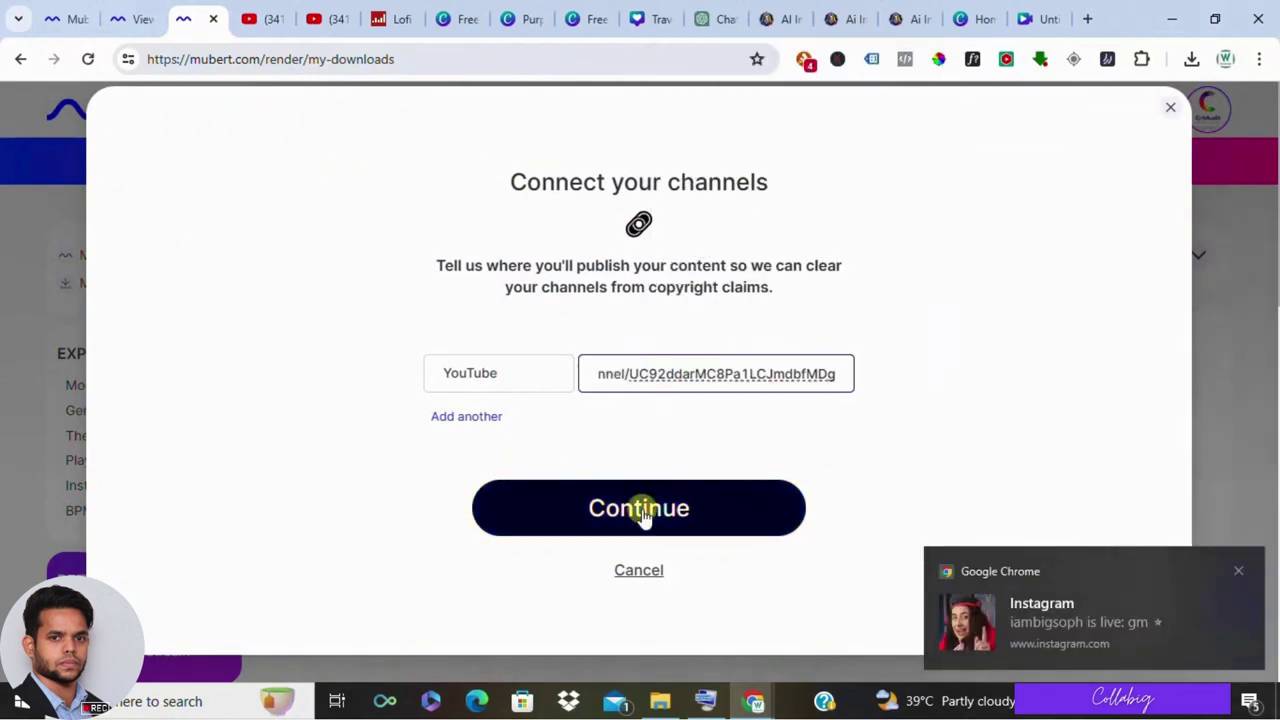
{"action": "left_click", "coordinate": [1239, 580]}
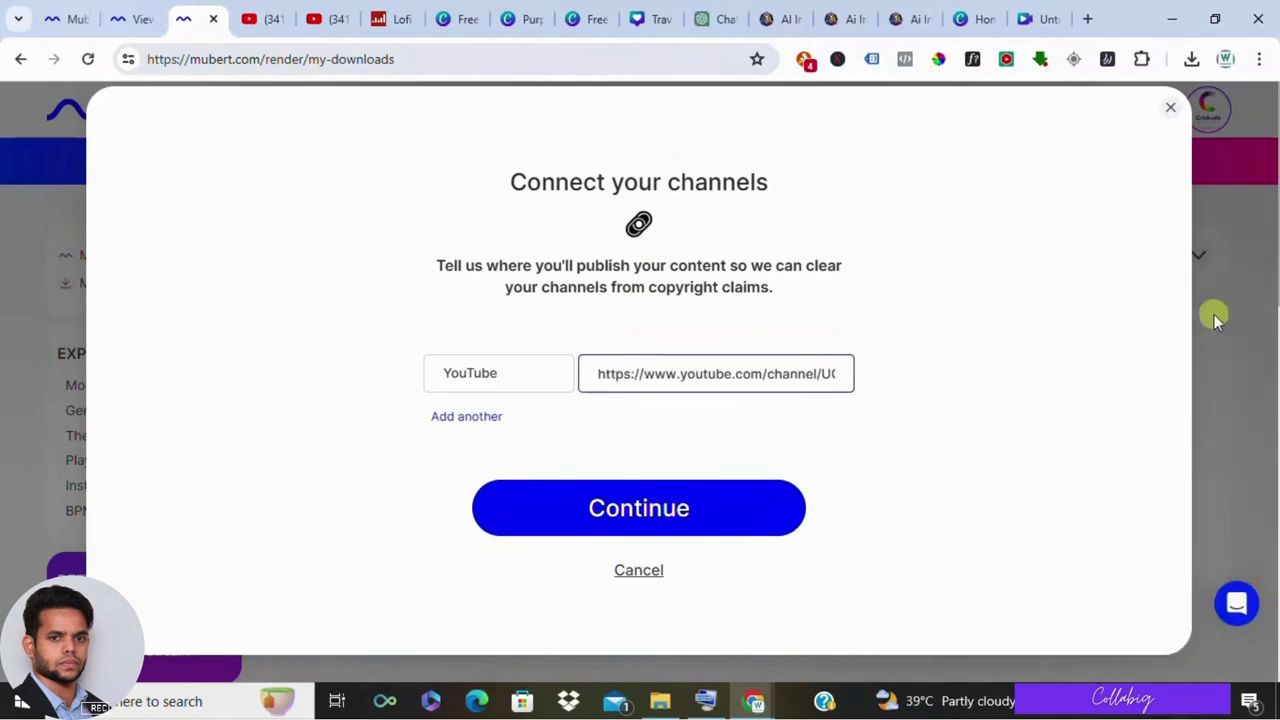
{"action": "left_click", "coordinate": [1170, 108]}
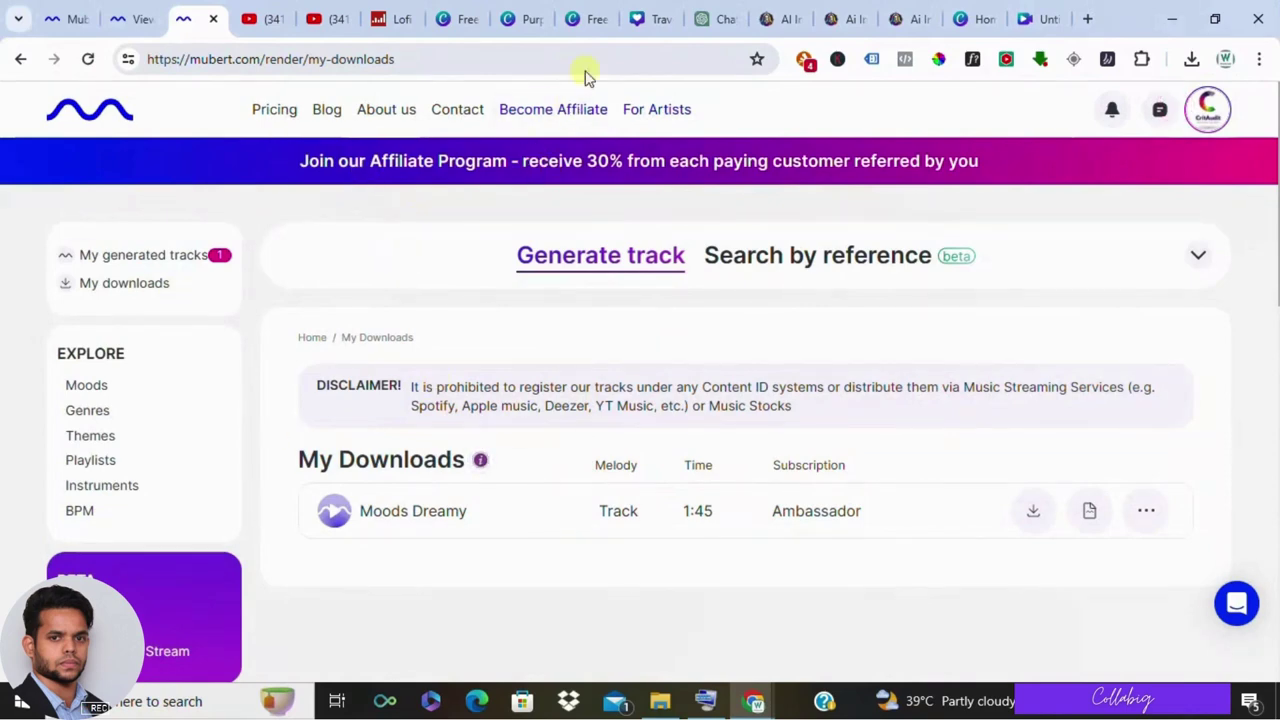
Select the 'boy engrossed in music' prompt in Leonardo.ai and scroll to the headphone-boy images
{"action": "left_click", "coordinate": [782, 19]}
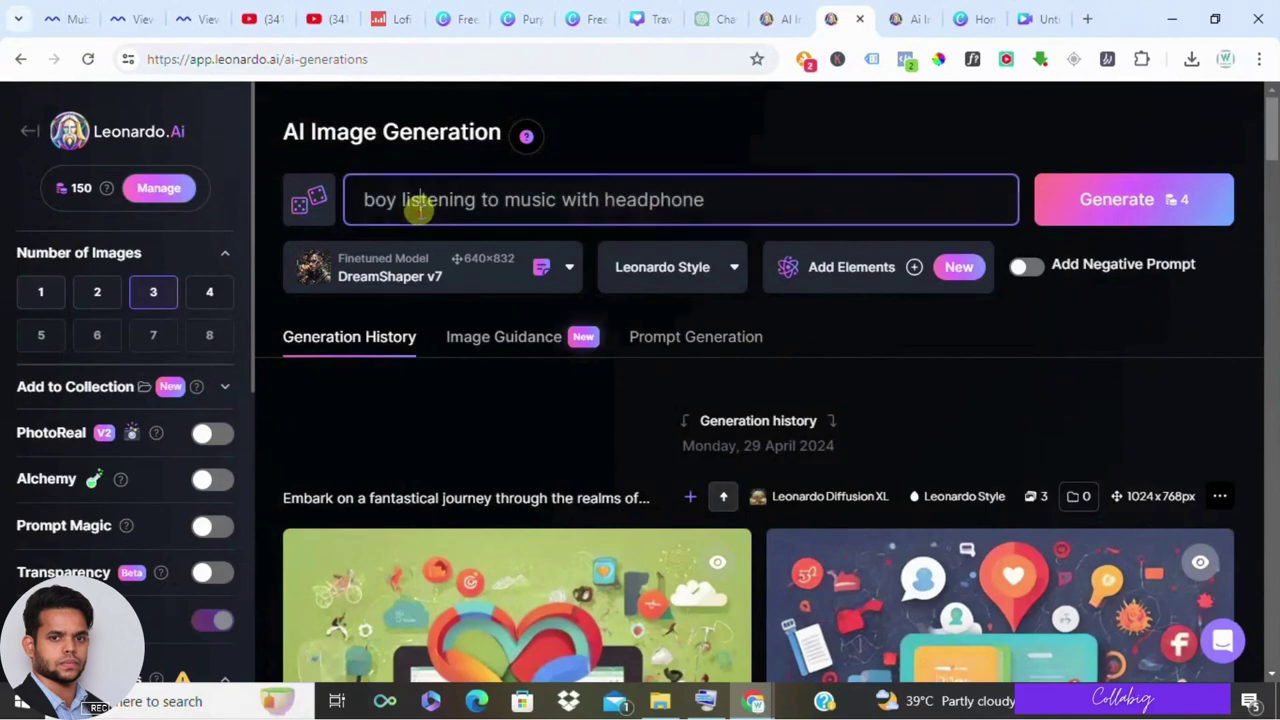
{"action": "key", "text": "ctrl+a"}
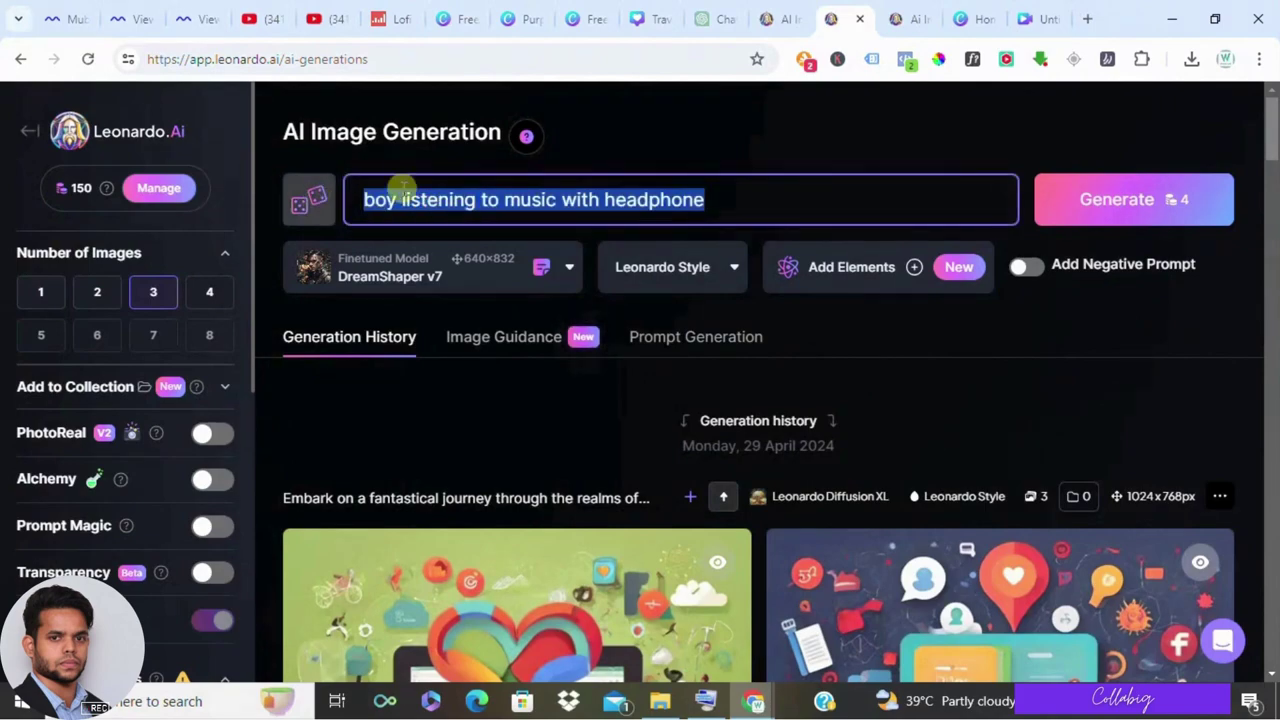
{"action": "left_click", "coordinate": [915, 8]}
{"action": "scroll", "coordinate": [325, 214], "scroll_direction": "up", "scroll_amount": 4}
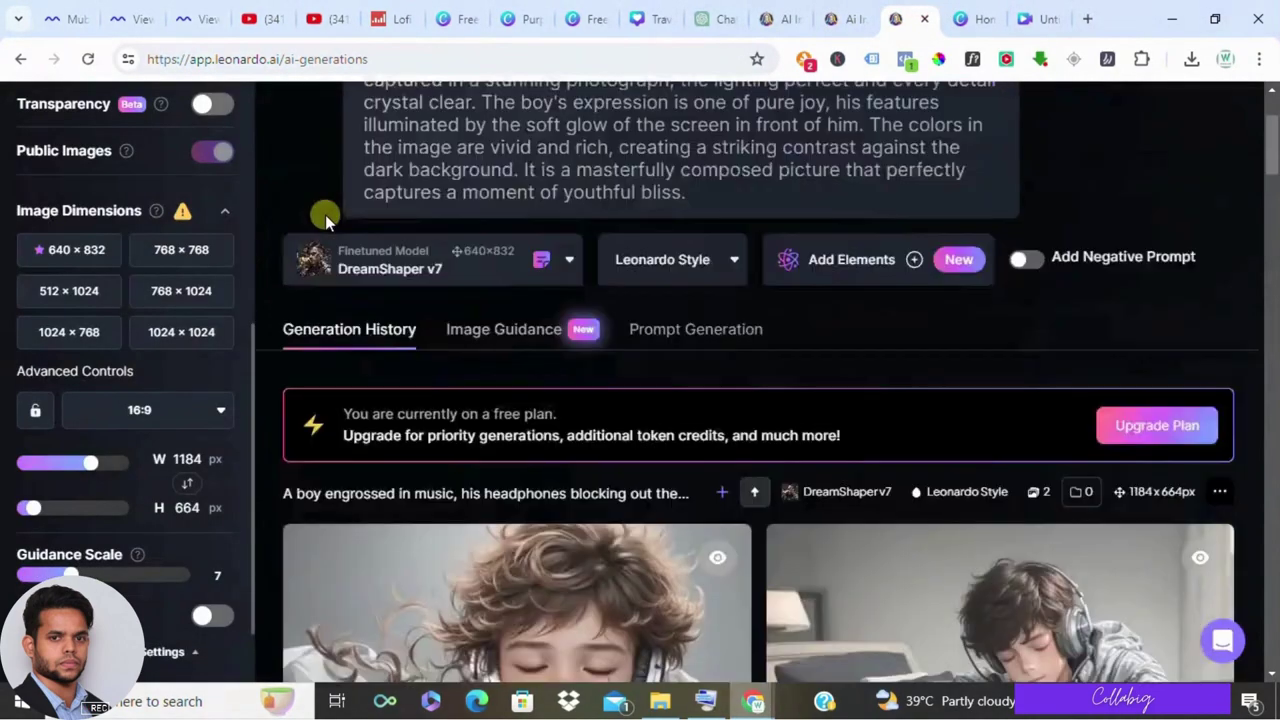
{"action": "left_click", "coordinate": [308, 201]}
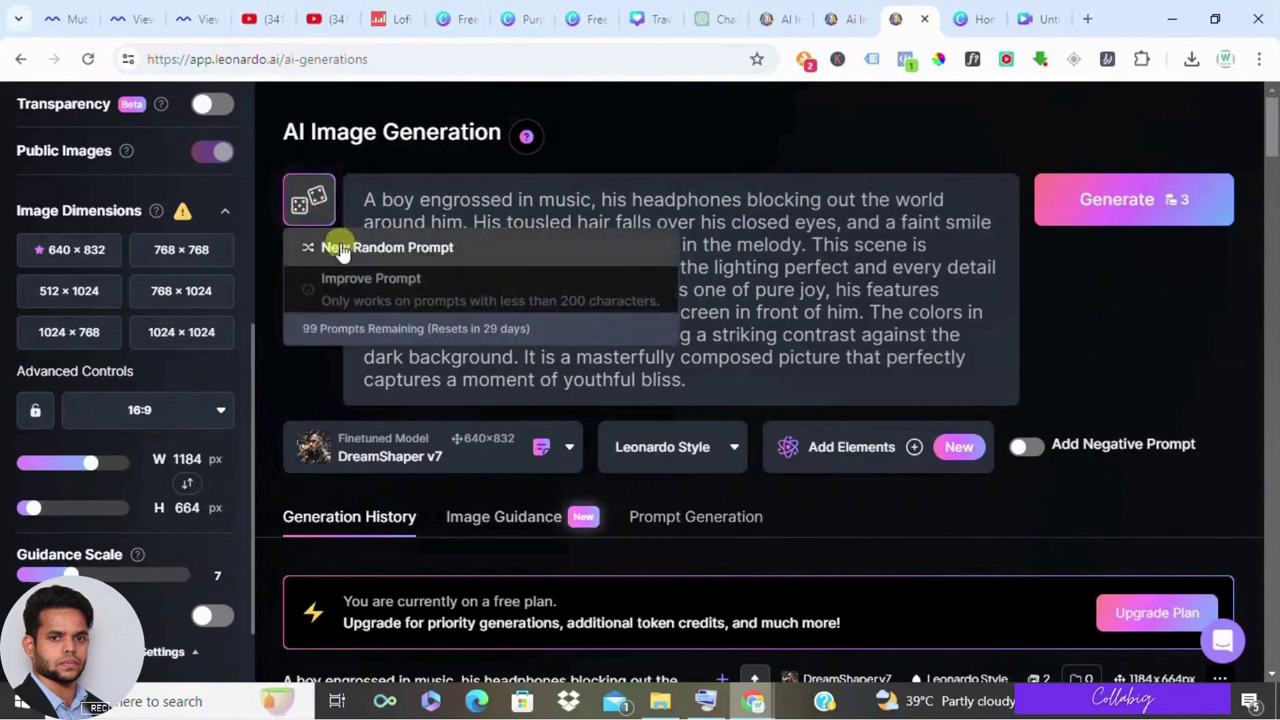
{"action": "left_click_drag", "start_coordinate": [768, 378], "coordinate": [362, 199]}
{"action": "scroll", "coordinate": [680, 289], "scroll_direction": "down", "scroll_amount": 8}
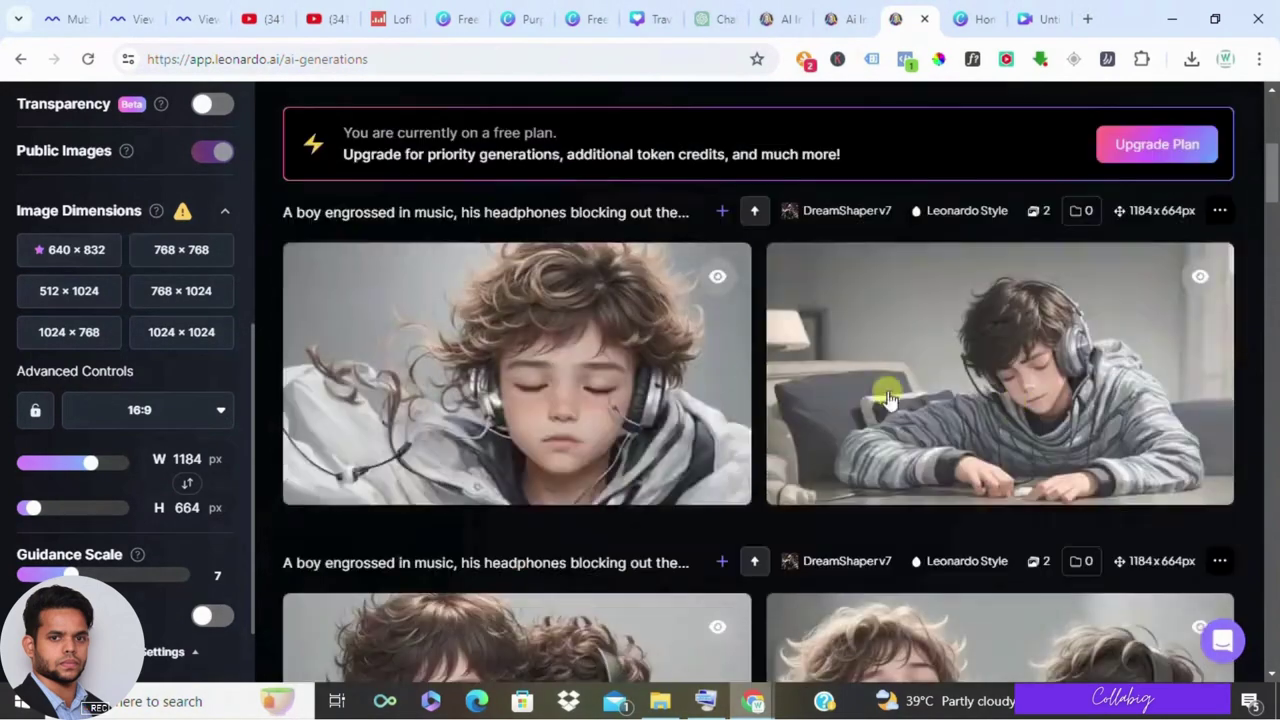
{"action": "scroll", "coordinate": [922, 378], "scroll_direction": "down", "scroll_amount": 5}
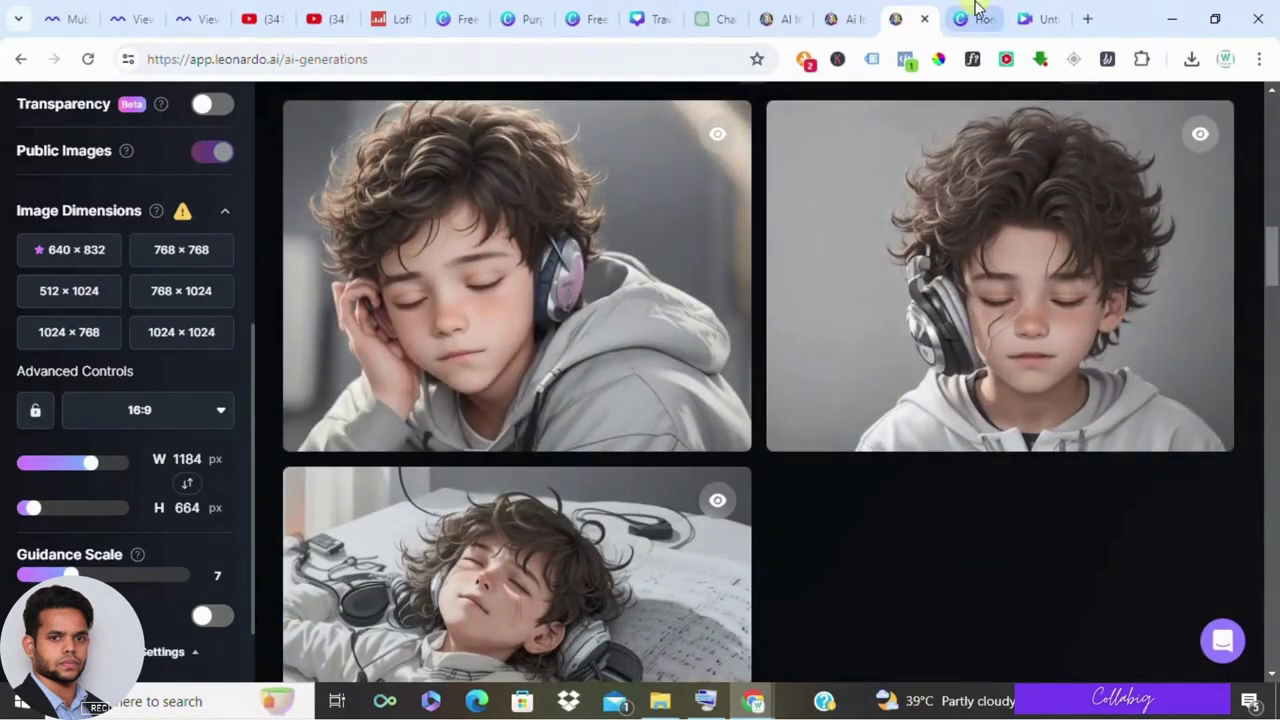
In the Canva video project, scrub to the point where the first two boy clips meet
{"action": "left_click", "coordinate": [960, 18]}
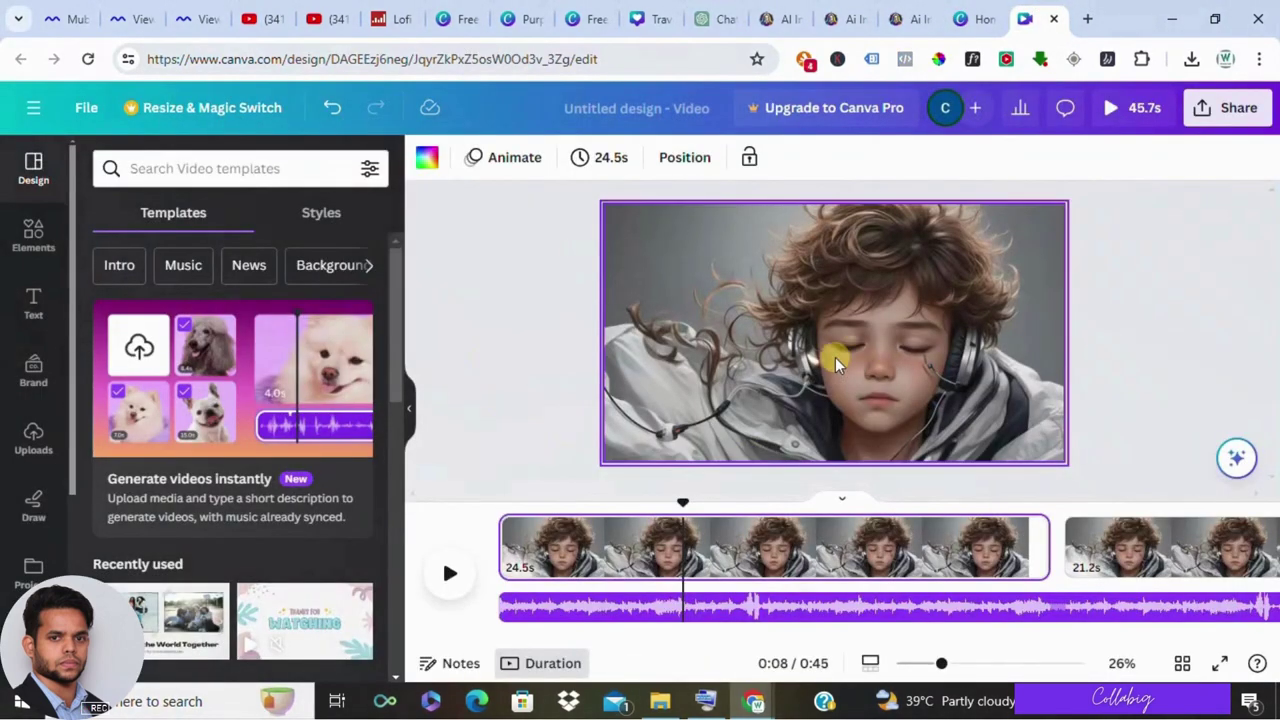
{"action": "left_click", "coordinate": [498, 546]}
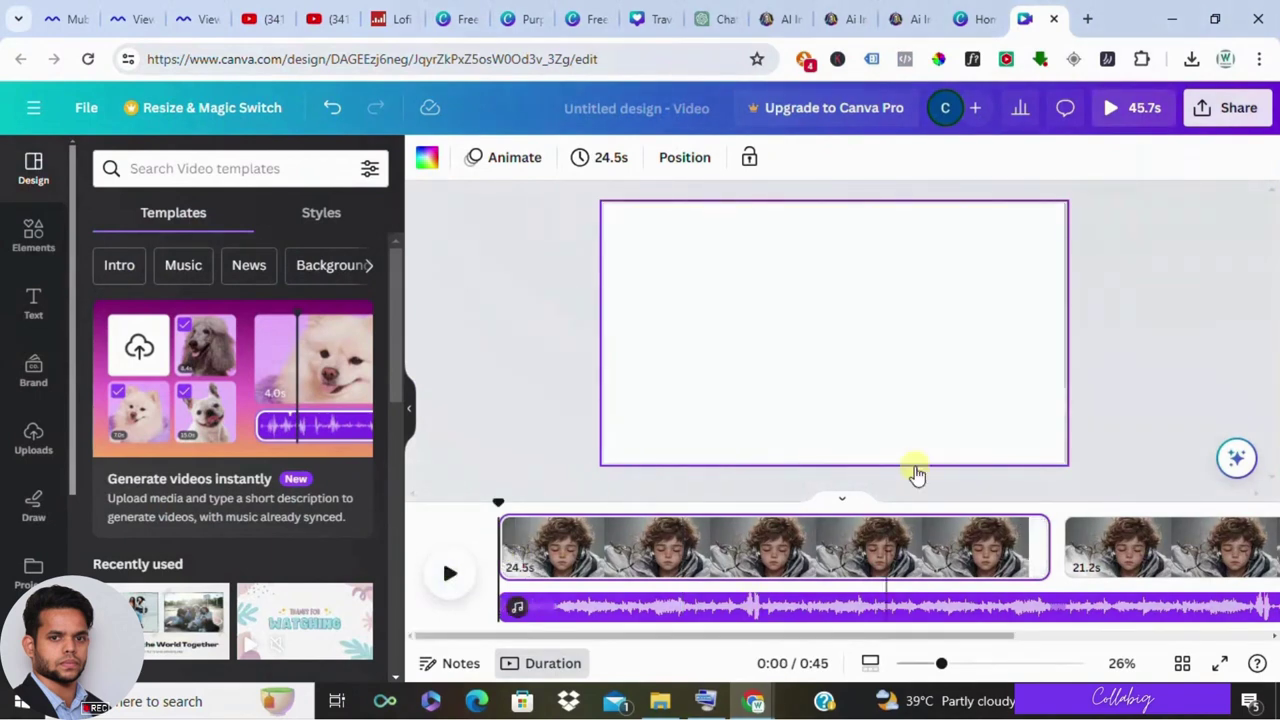
{"action": "left_click", "coordinate": [655, 557]}
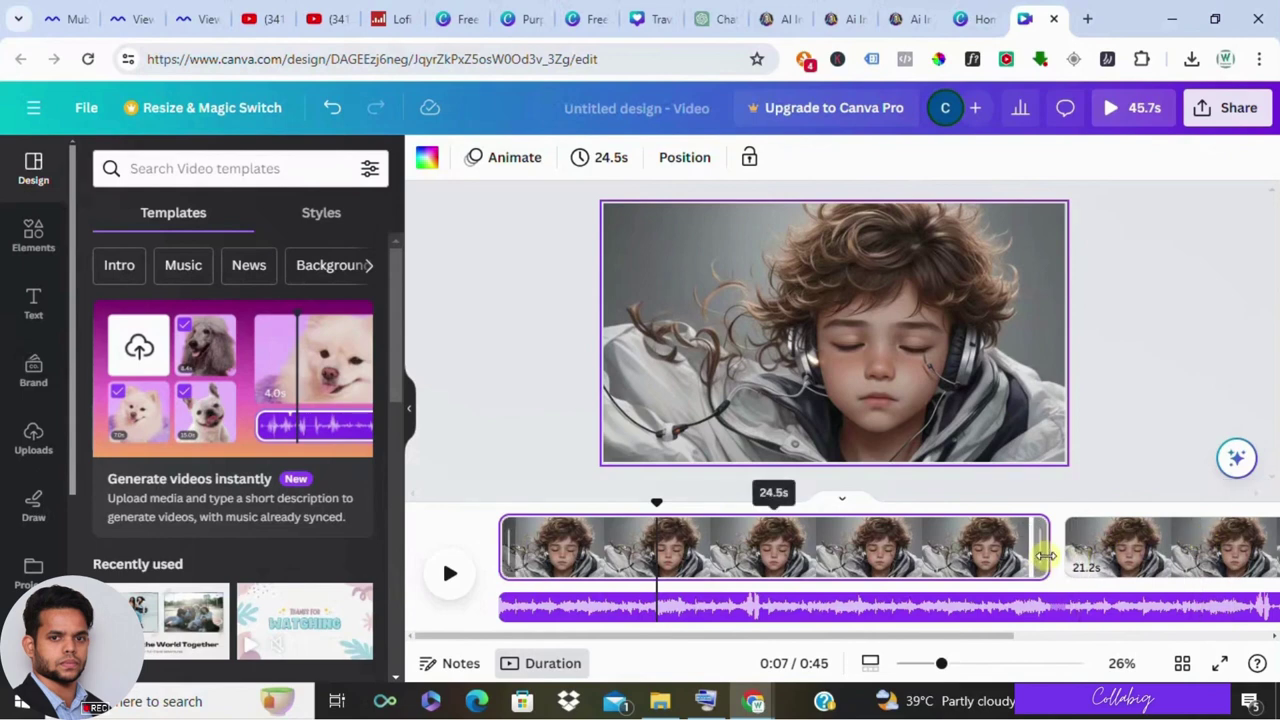
{"action": "left_click", "coordinate": [1049, 557]}
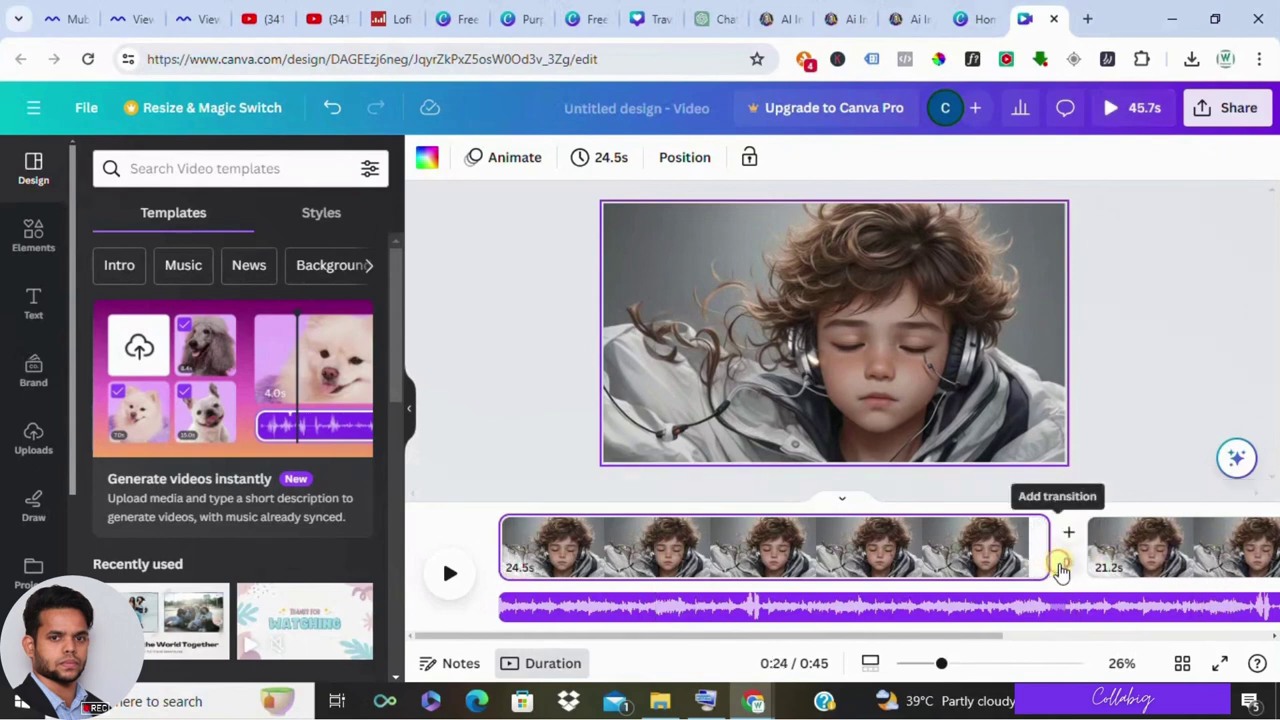
Apply a 0.5-second Dissolve transition there and play it back to preview
{"action": "left_click", "coordinate": [1068, 568]}
{"action": "left_click", "coordinate": [229, 245]}
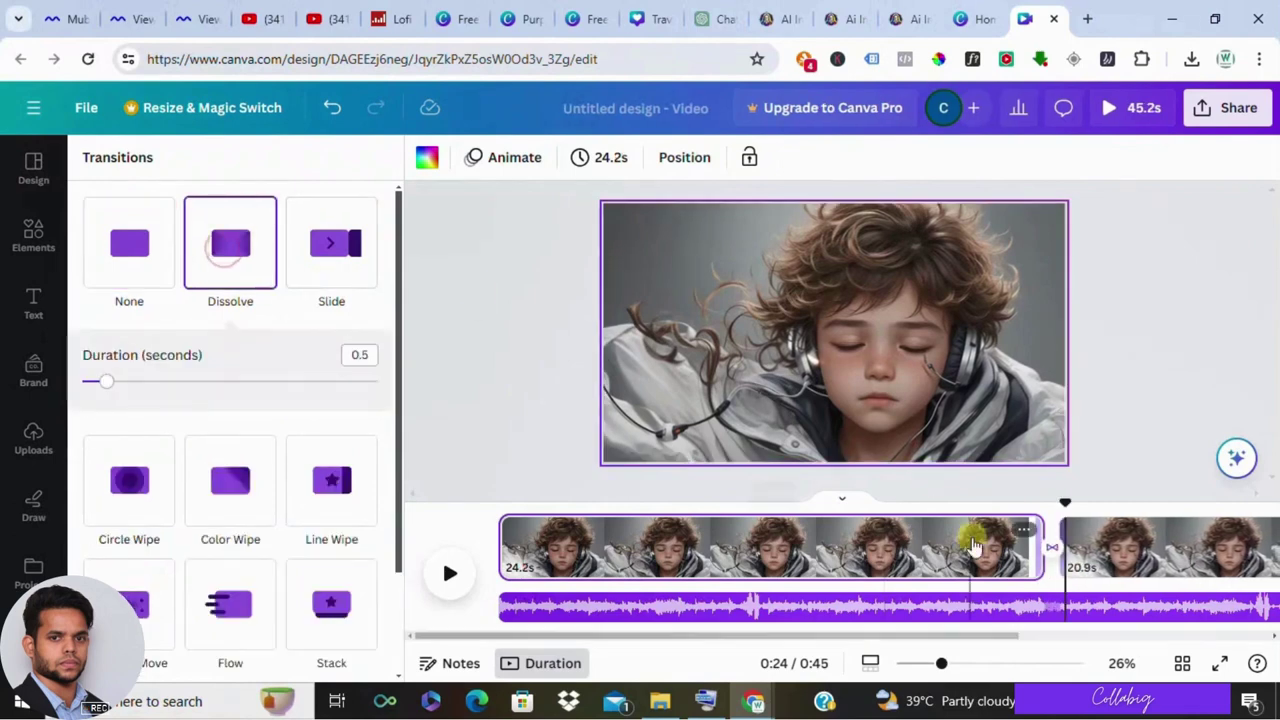
{"action": "left_click", "coordinate": [1014, 548]}
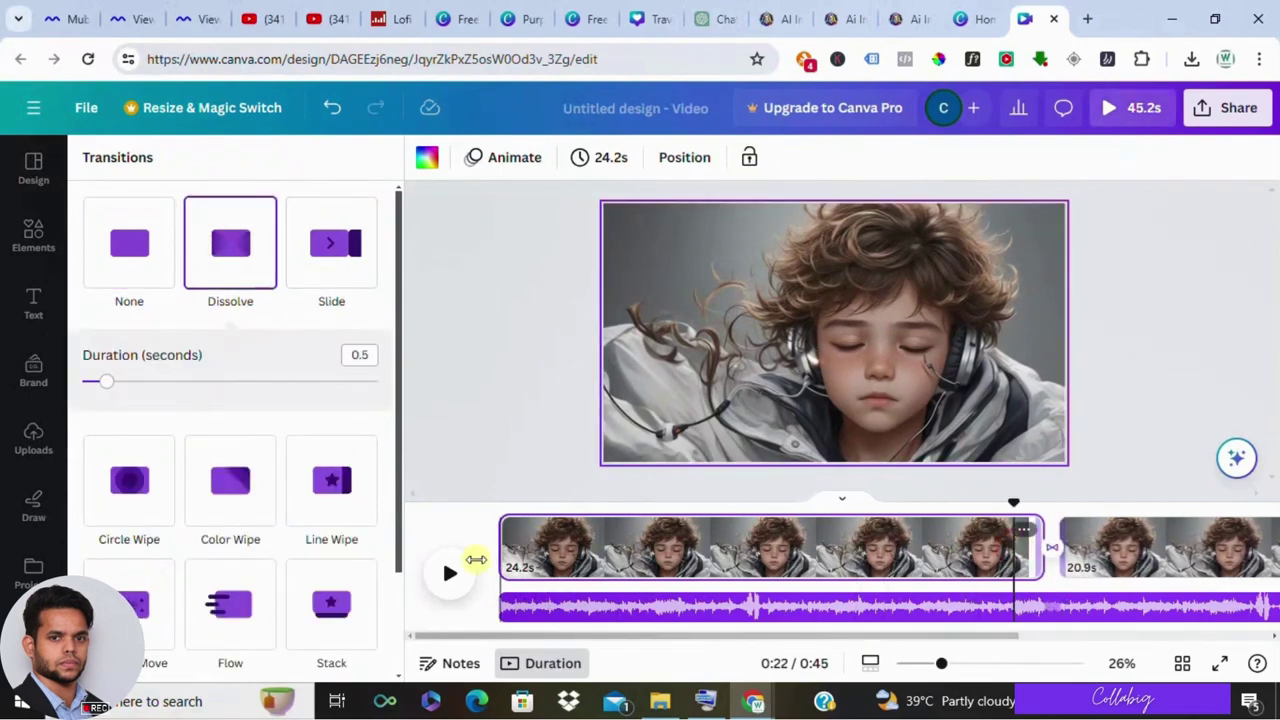
{"action": "left_click", "coordinate": [450, 572]}
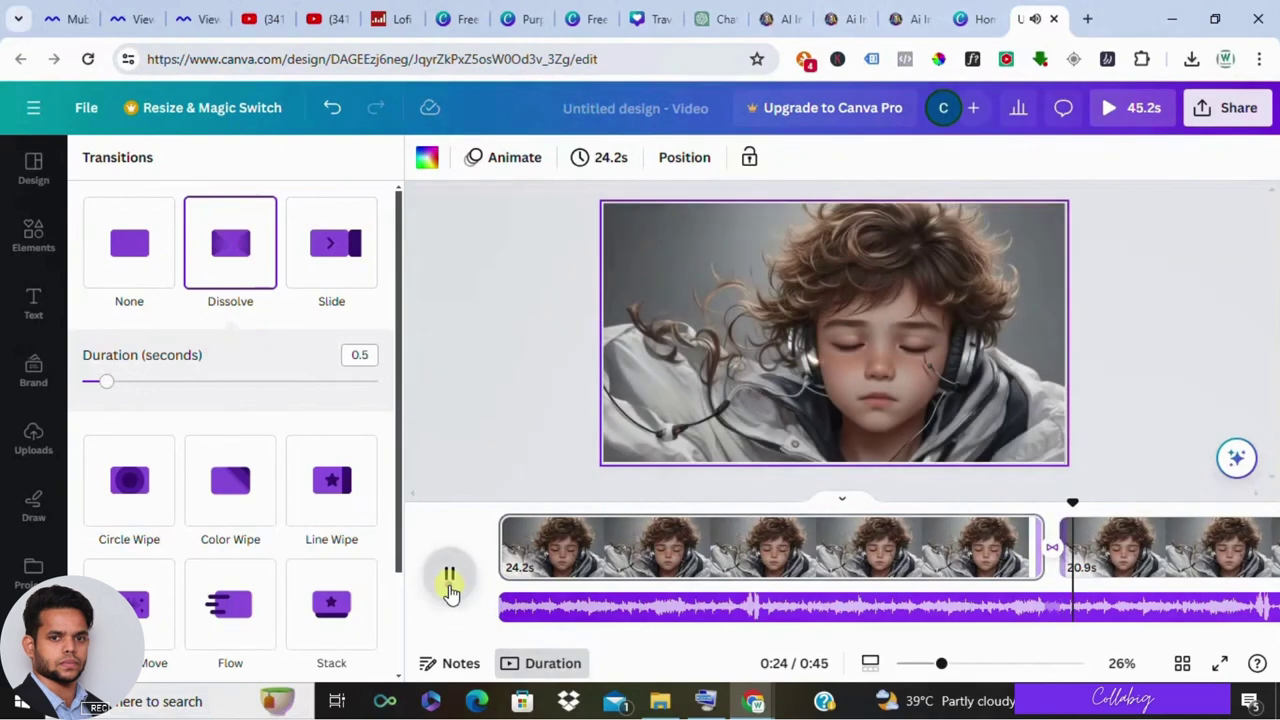
{"action": "left_click", "coordinate": [450, 578]}
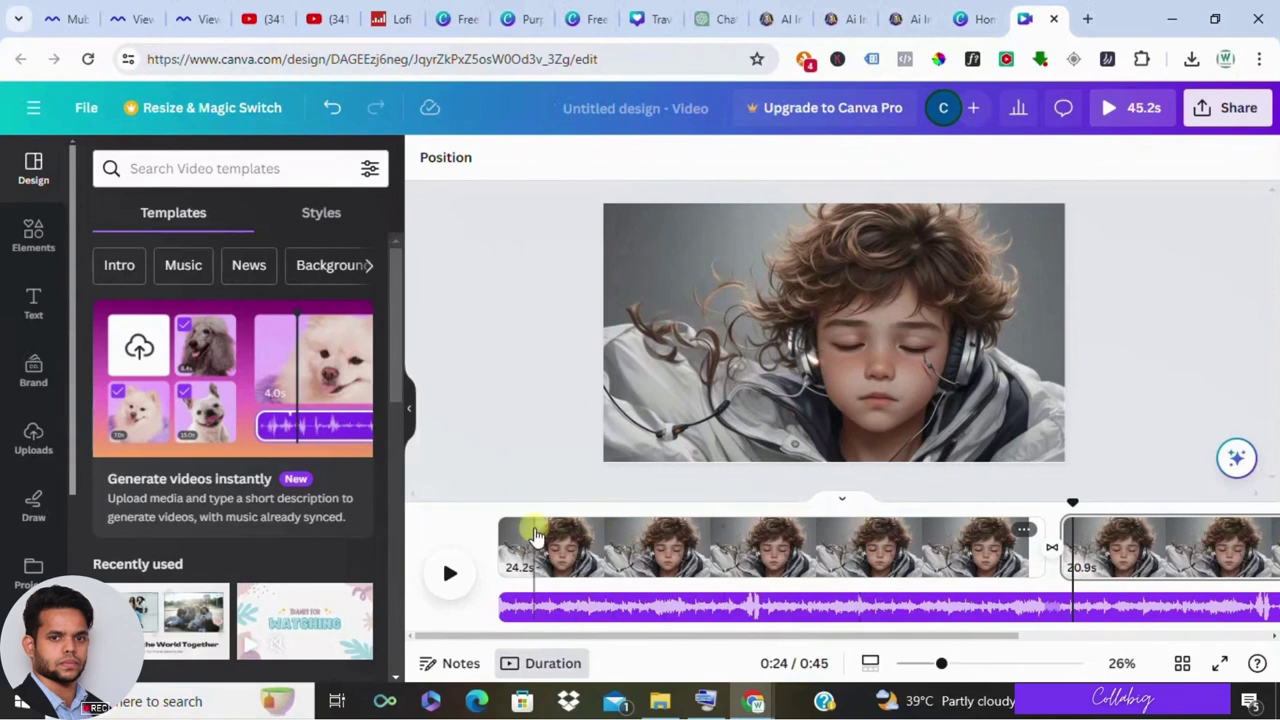
{"action": "left_click", "coordinate": [506, 540]}
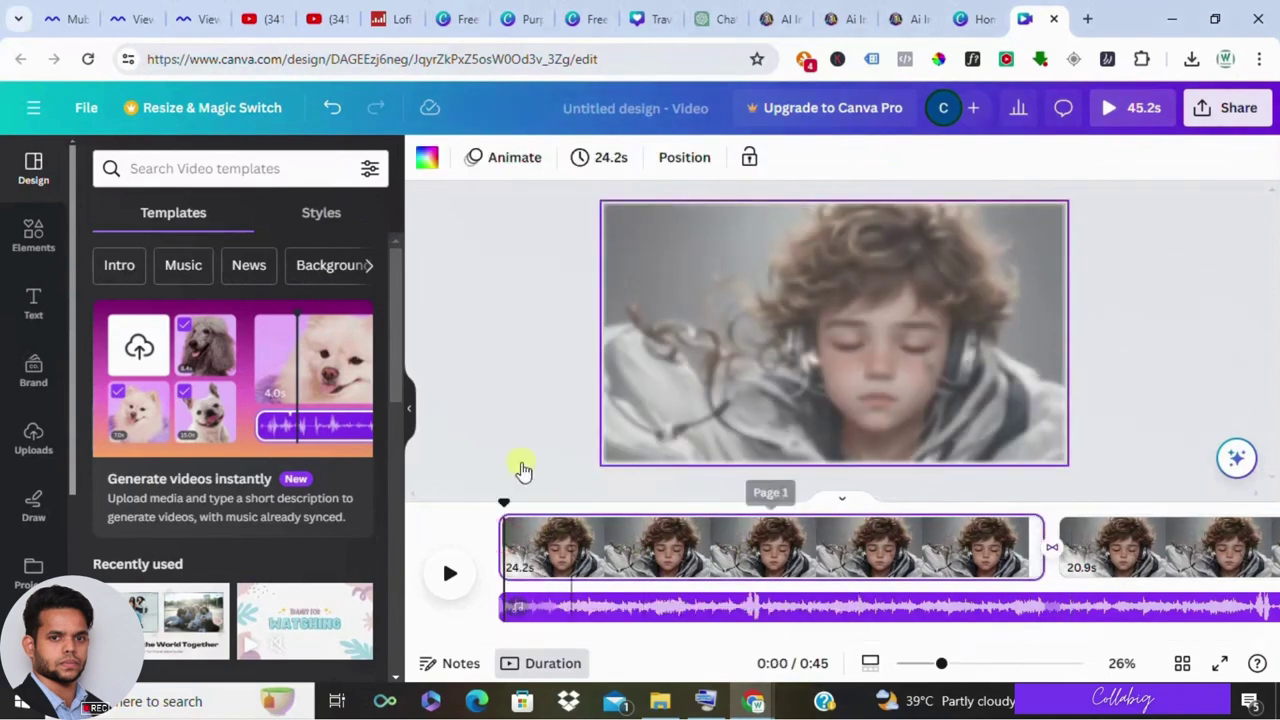
Open YouTube Studio, view the CREATE options (Upload videos, Go live), then return to Social Blade
{"action": "left_click", "coordinate": [282, 14]}
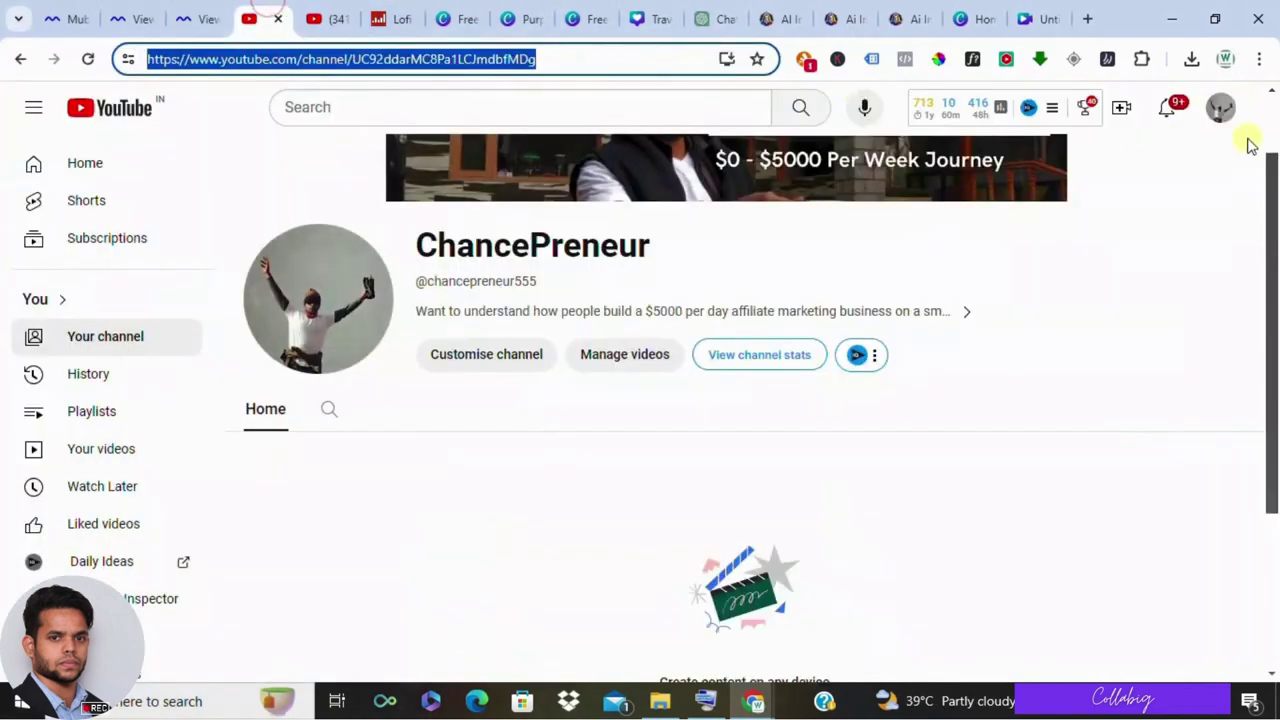
{"action": "left_click", "coordinate": [1220, 106]}
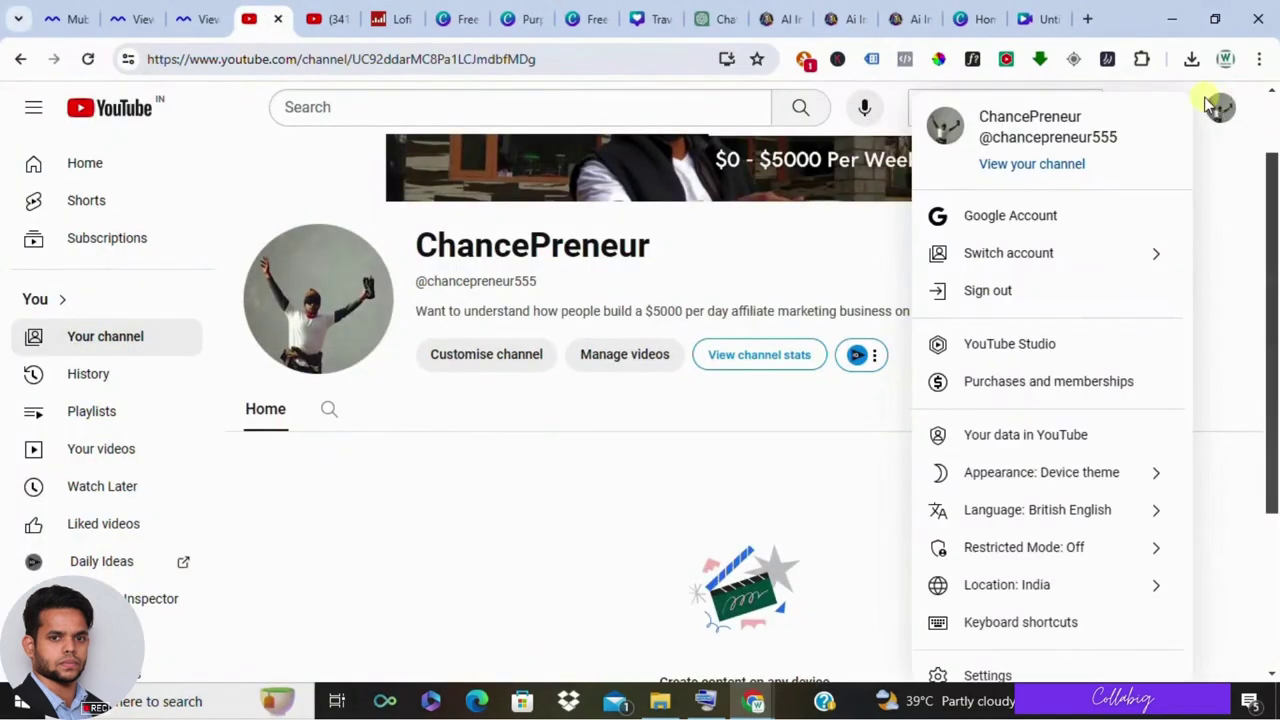
{"action": "left_click", "coordinate": [1025, 348]}
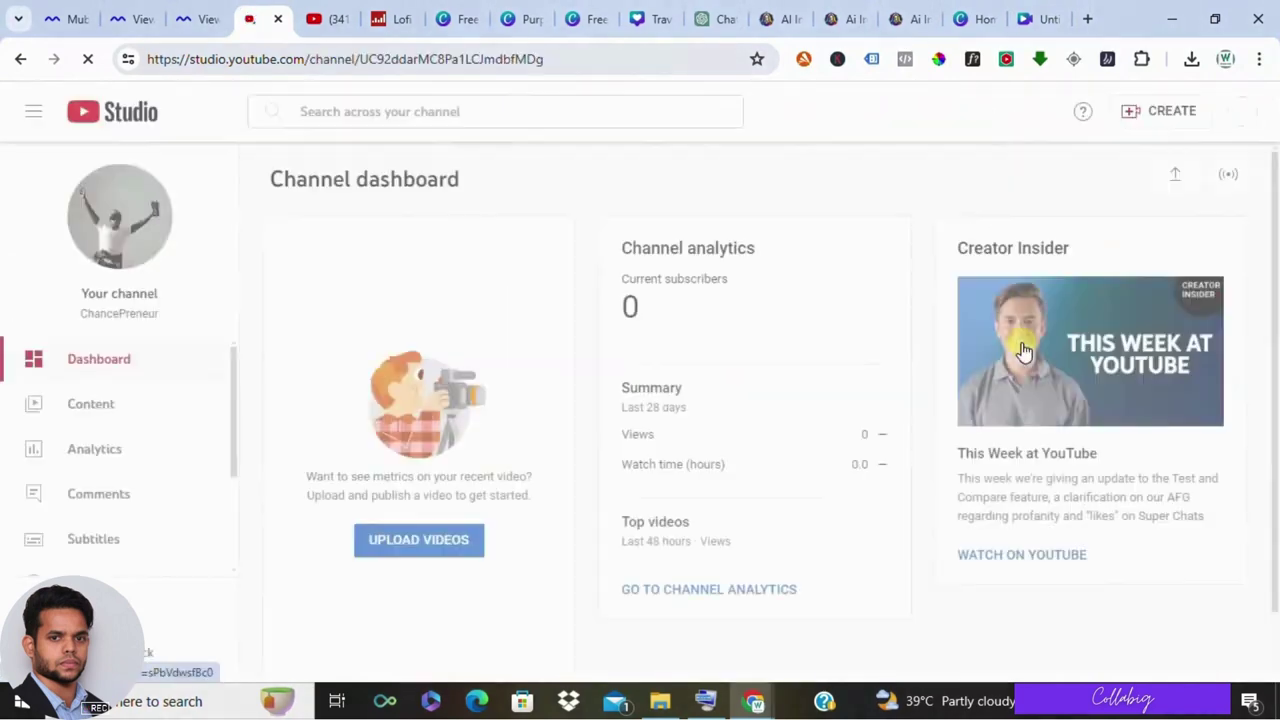
{"action": "left_click", "coordinate": [1184, 118]}
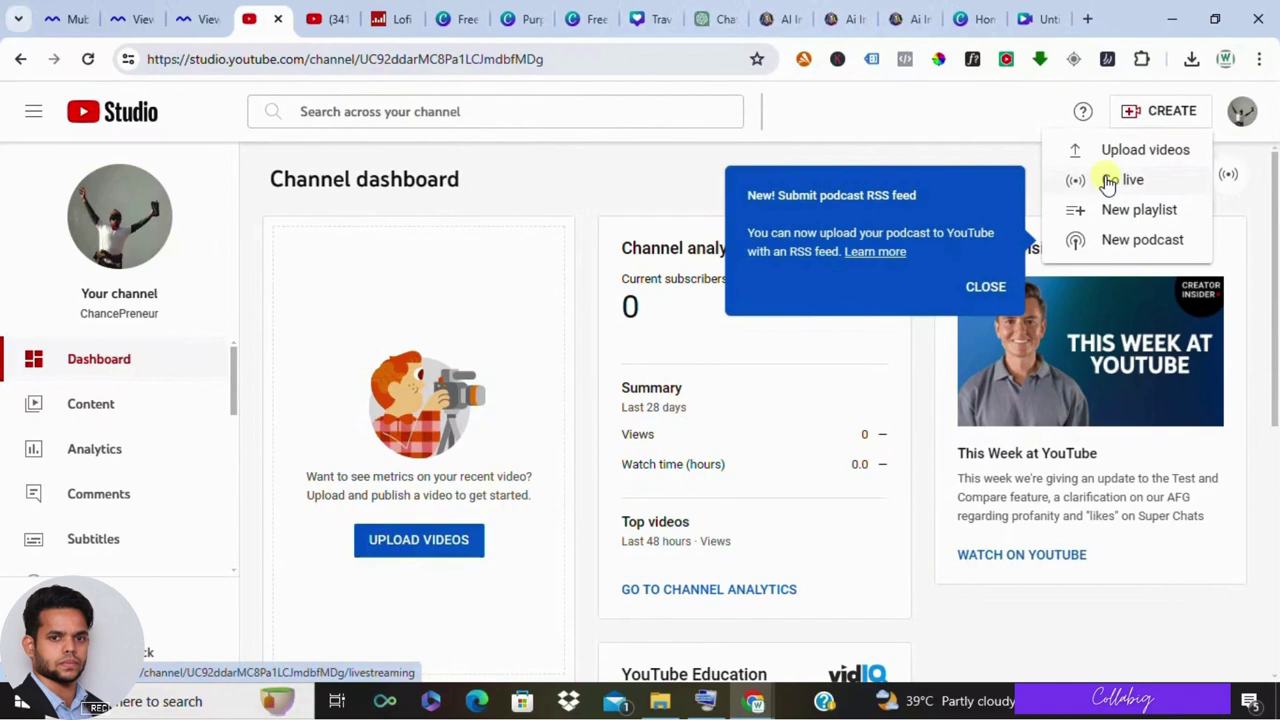
{"action": "left_click", "coordinate": [395, 14]}
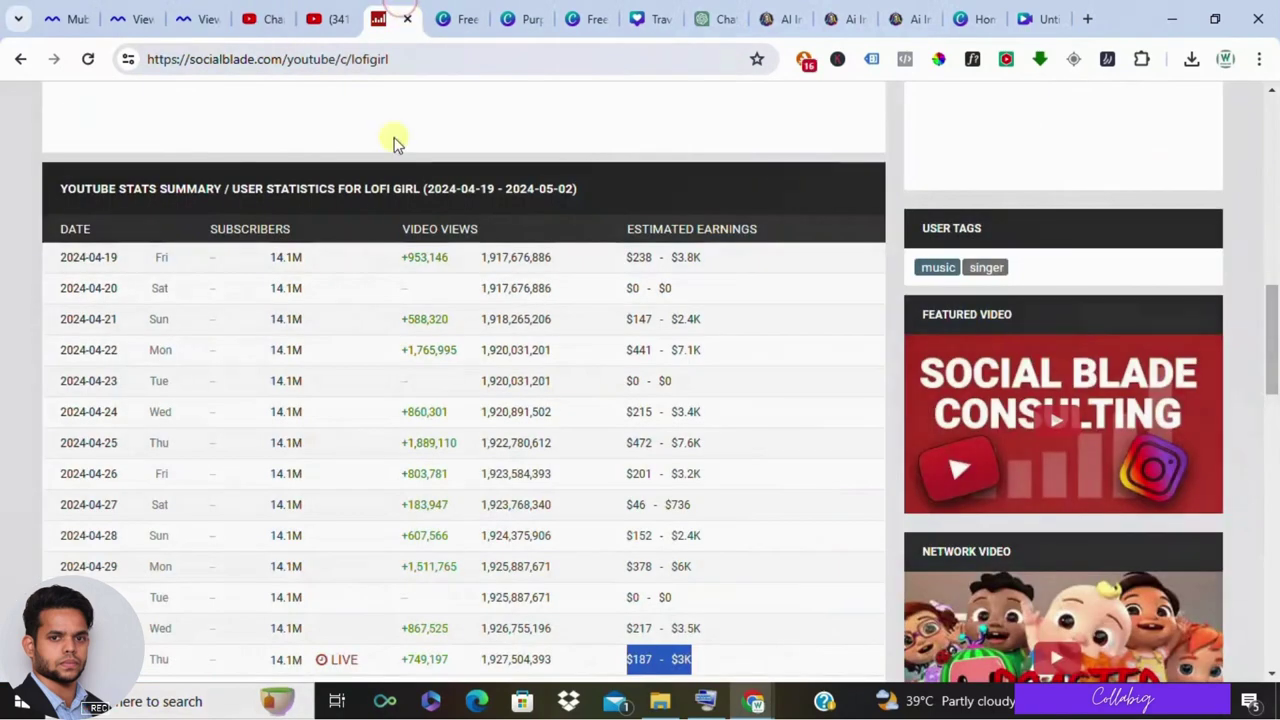
{"action": "scroll", "coordinate": [357, 229], "scroll_direction": "up", "scroll_amount": 7}
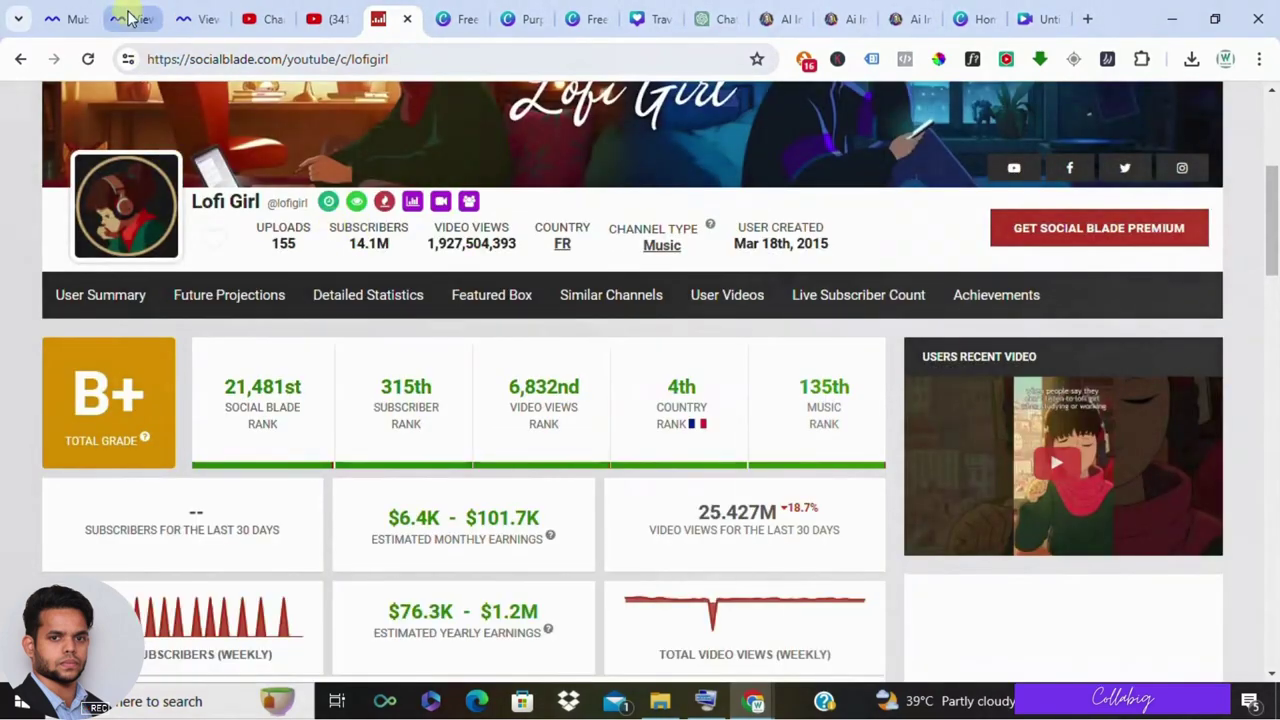
Open the Mubert homepage and scroll down to the Create with Mubert Render free-track section
{"action": "left_click", "coordinate": [138, 12]}
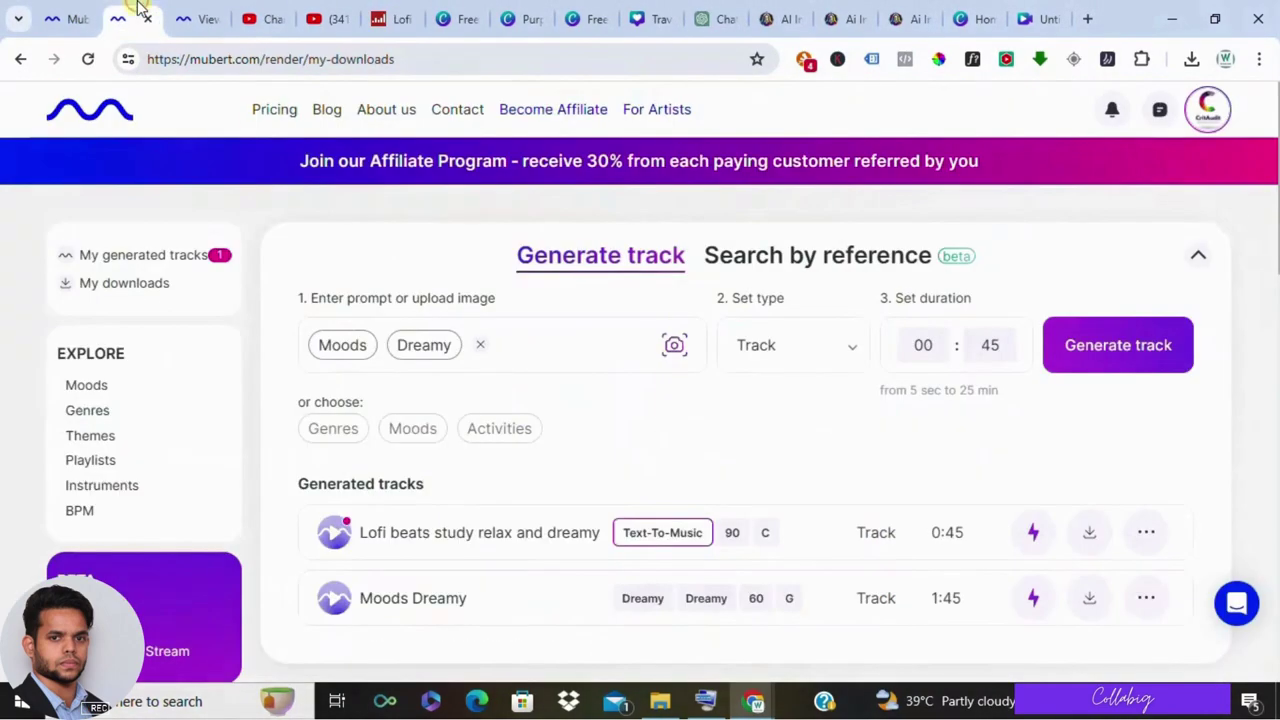
{"action": "left_click", "coordinate": [62, 12]}
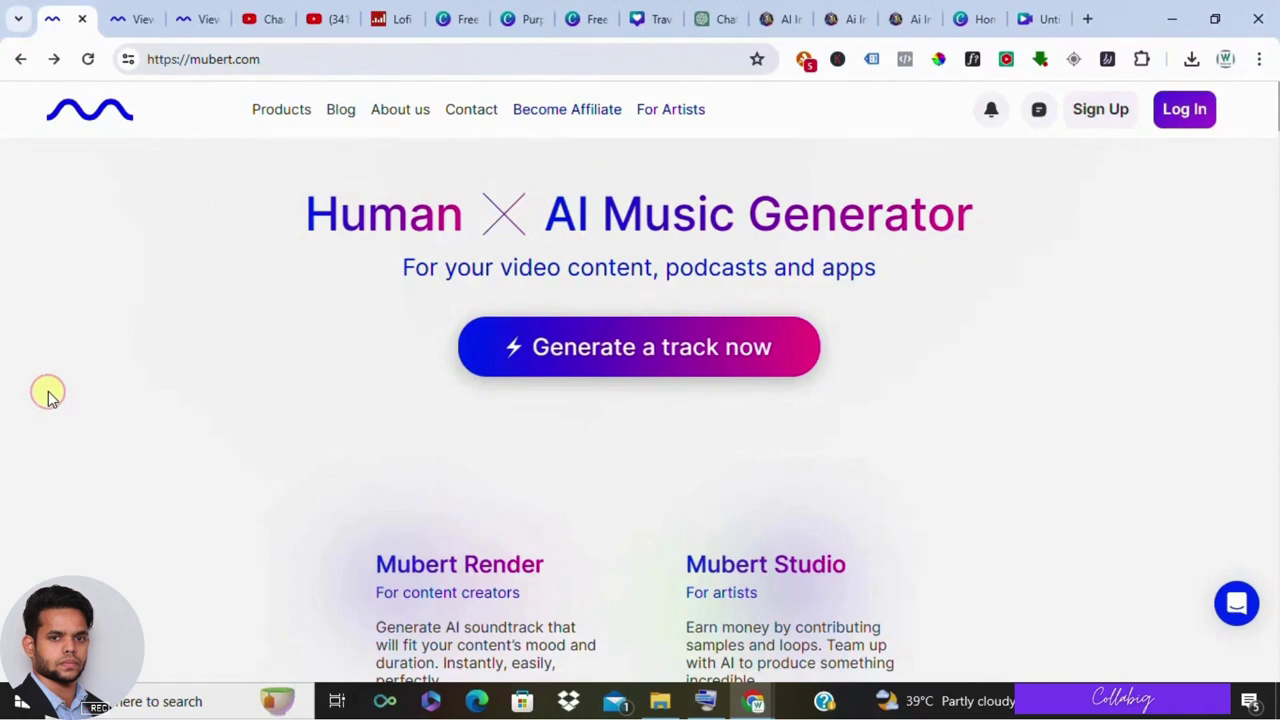
{"action": "scroll", "coordinate": [274, 477], "scroll_direction": "down", "scroll_amount": 10}
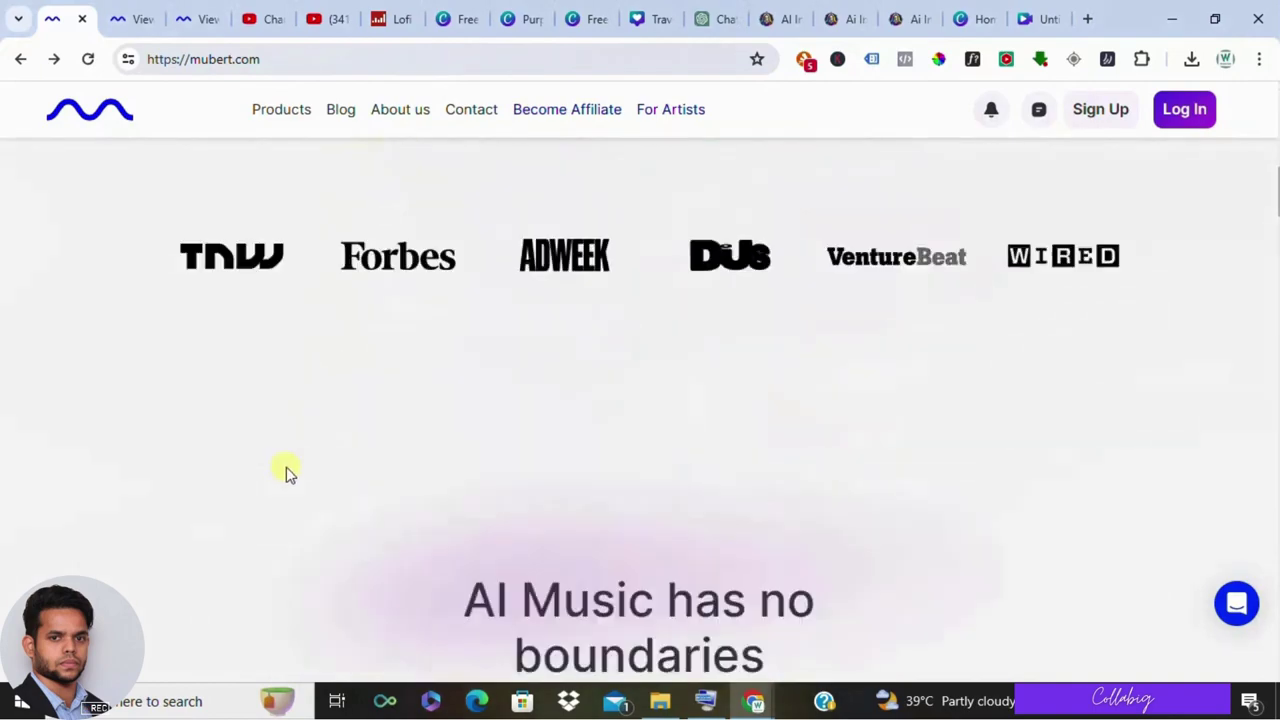
{"action": "scroll", "coordinate": [290, 480], "scroll_direction": "down", "scroll_amount": 15}
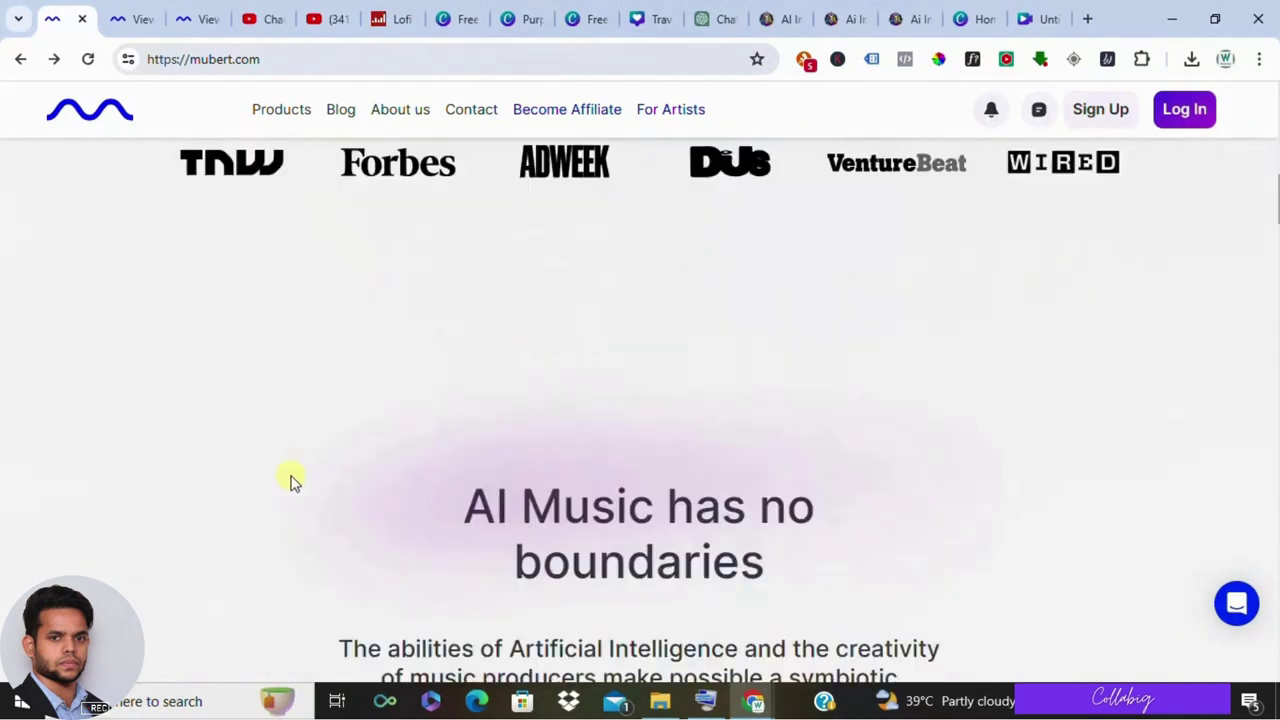
{"action": "scroll", "coordinate": [335, 512], "scroll_direction": "down", "scroll_amount": 5}
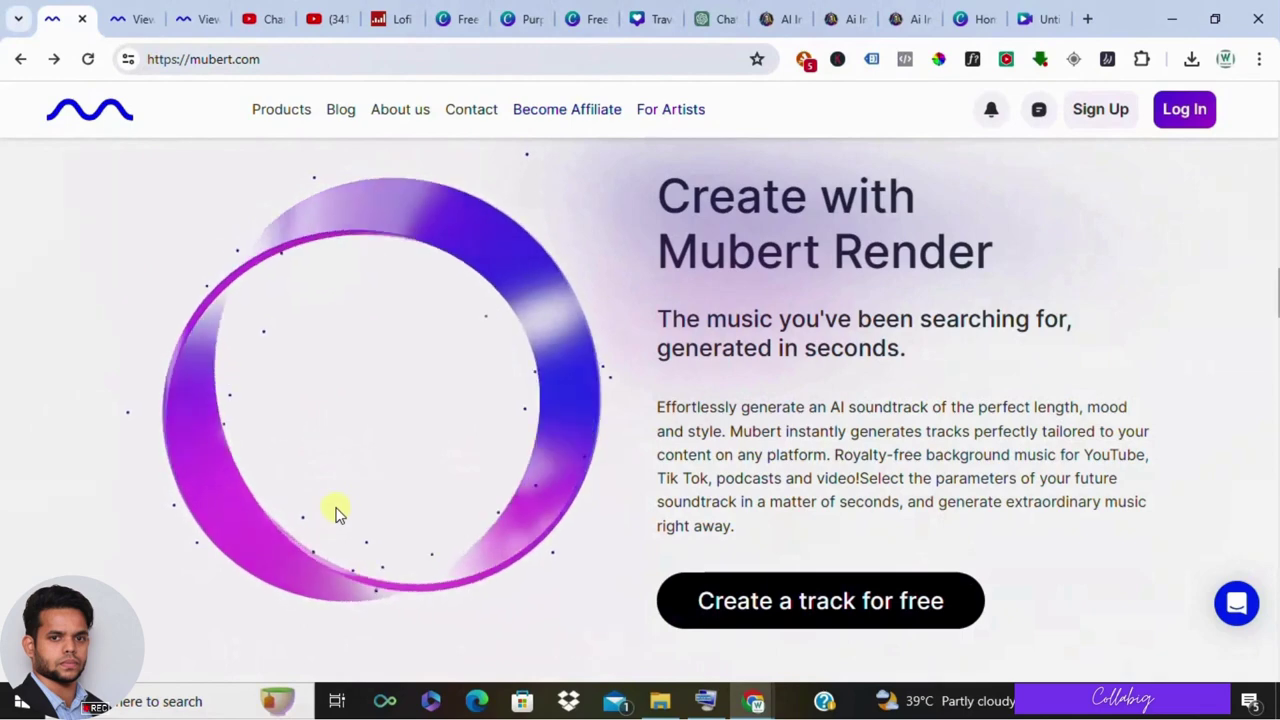